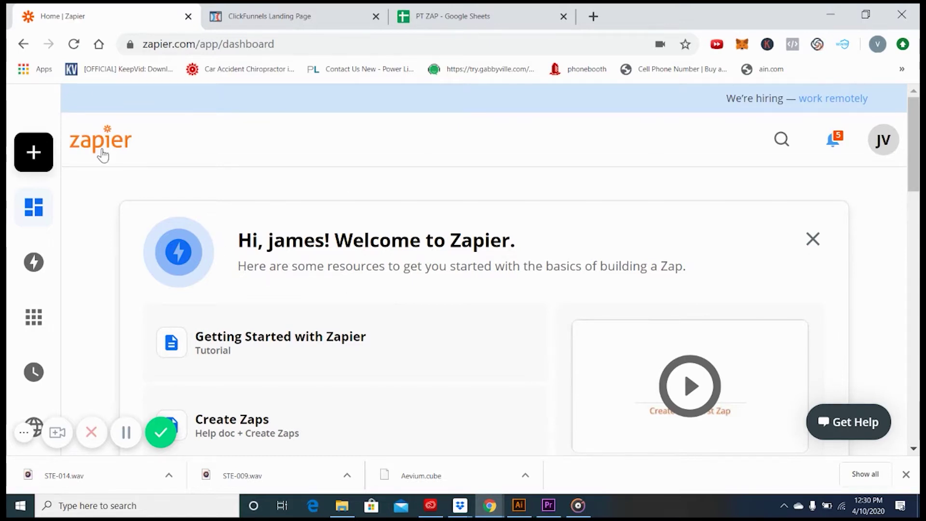
Start a new zap with ClickFunnels as the trigger app
{"action": "left_click", "coordinate": [32, 153]}
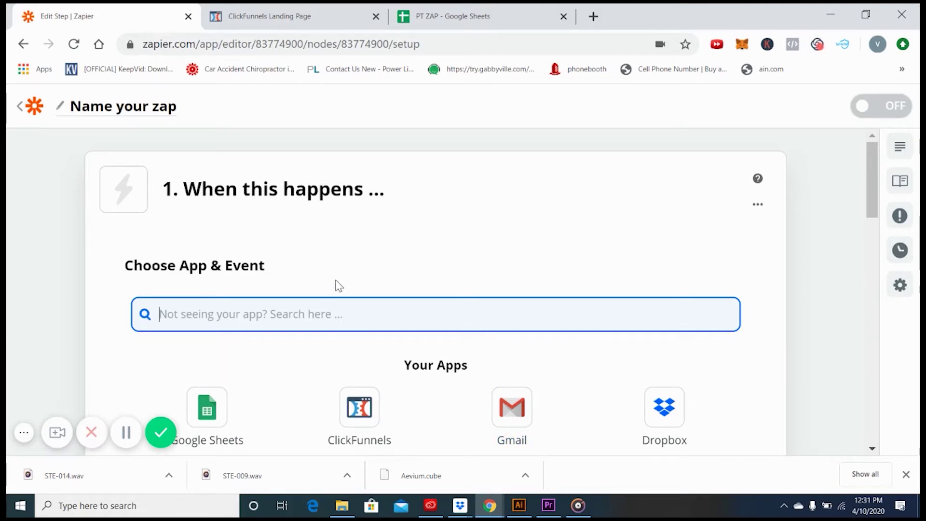
{"action": "scroll", "coordinate": [455, 236], "scroll_direction": "down", "scroll_amount": 3}
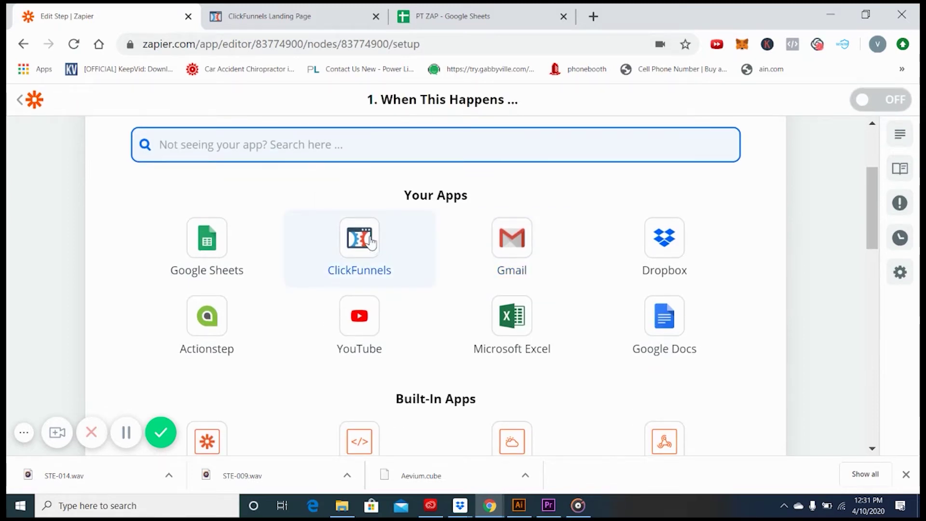
{"action": "scroll", "coordinate": [371, 247], "scroll_direction": "up", "scroll_amount": 2}
{"action": "left_click", "coordinate": [363, 344]}
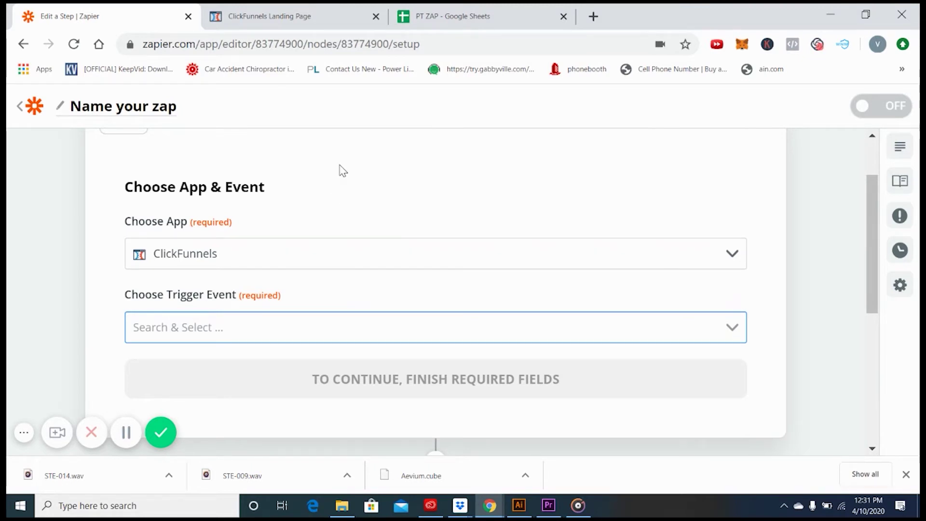
{"action": "scroll", "coordinate": [313, 182], "scroll_direction": "down", "scroll_amount": 2}
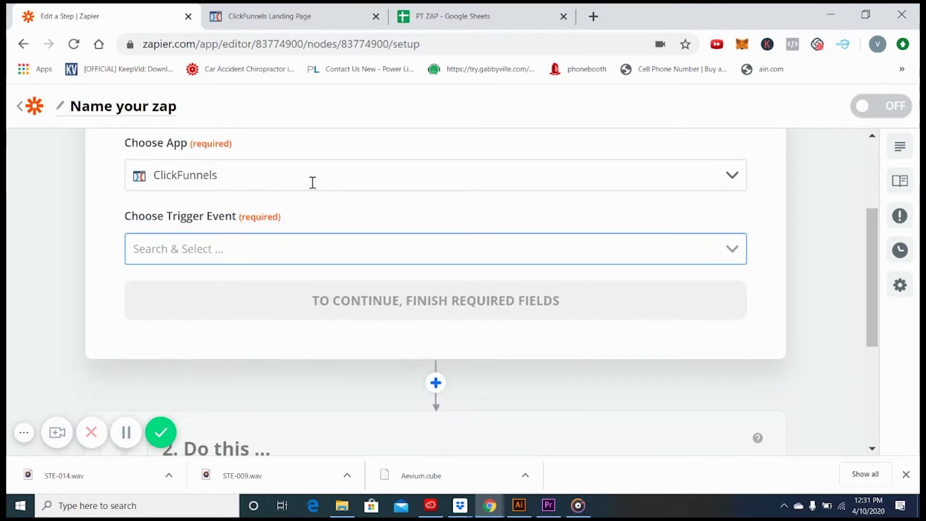
{"action": "scroll", "coordinate": [292, 169], "scroll_direction": "up", "scroll_amount": 2}
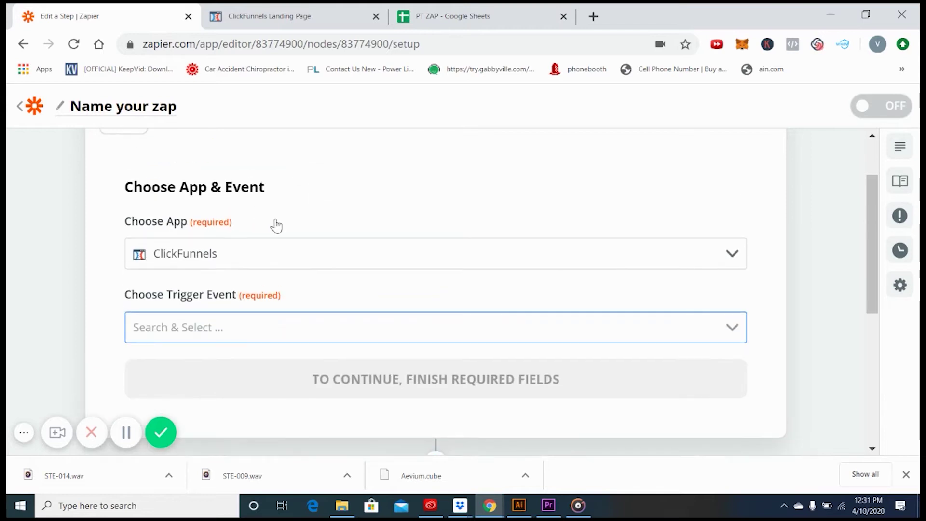
{"action": "left_click", "coordinate": [287, 250]}
{"action": "left_click", "coordinate": [284, 250]}
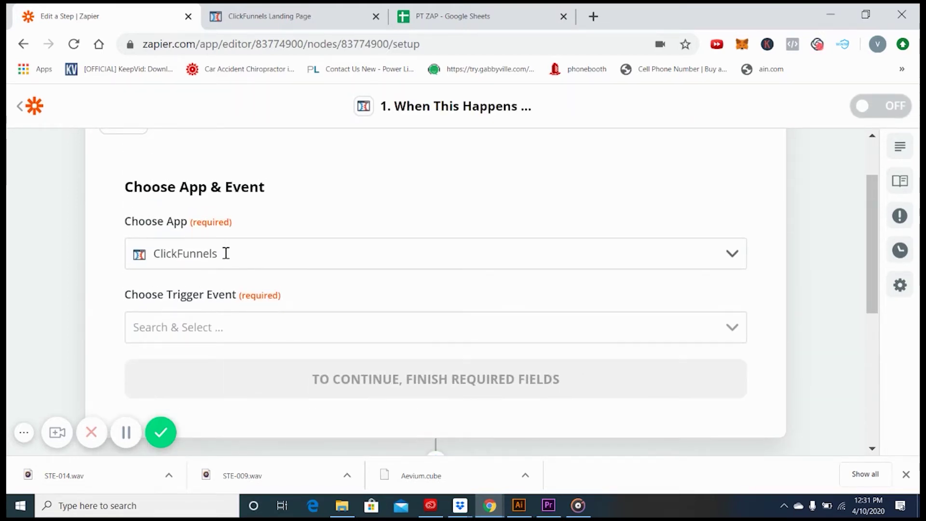
Set the trigger event to New Contact Activity and choose the ClickFunnels account
{"action": "left_click", "coordinate": [219, 334]}
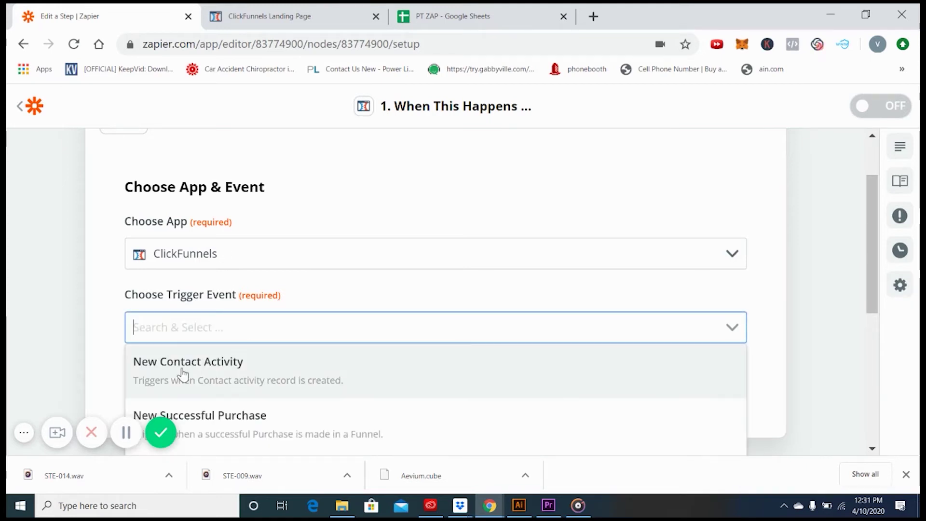
{"action": "left_click", "coordinate": [221, 360]}
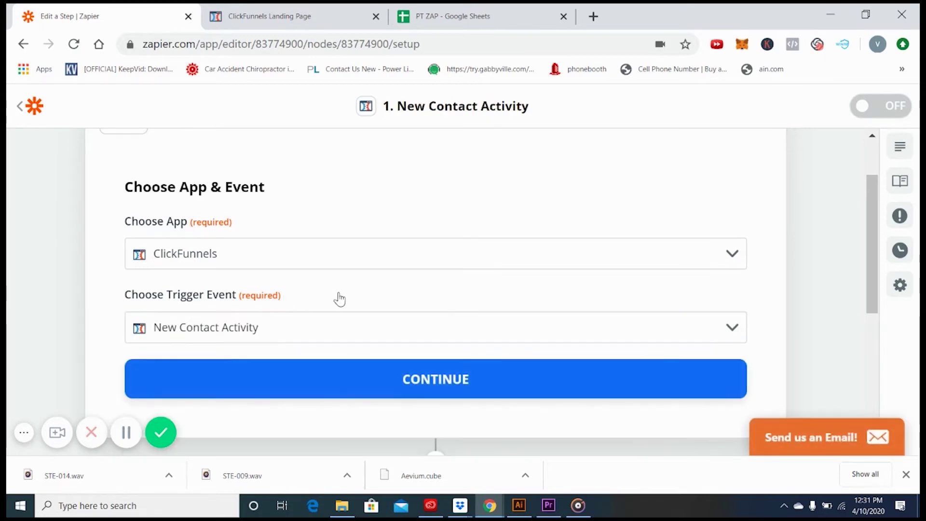
{"action": "left_click", "coordinate": [418, 395]}
{"action": "left_click", "coordinate": [268, 291]}
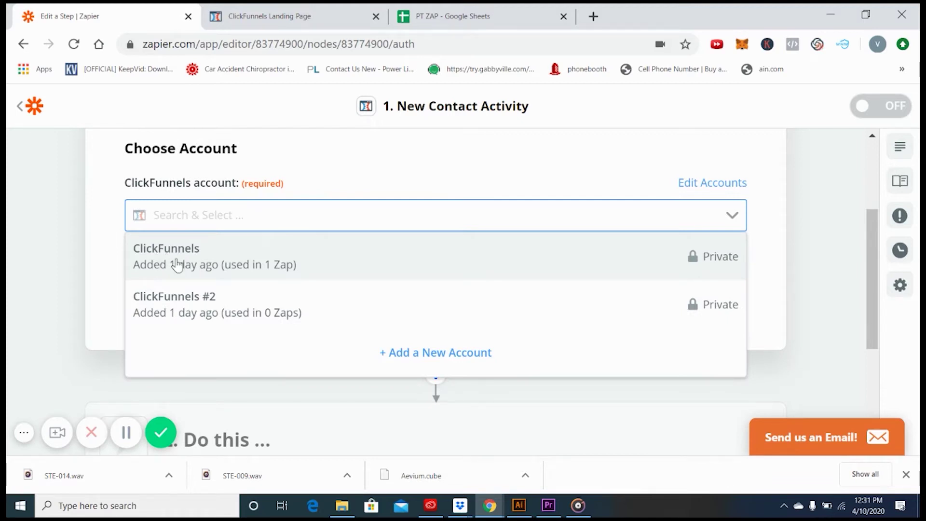
{"action": "left_click", "coordinate": [162, 260]}
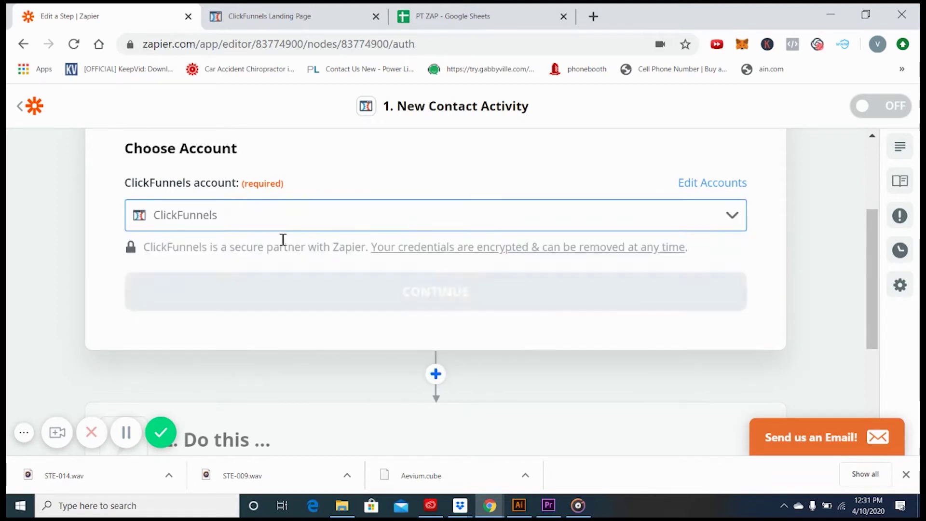
Set the trigger's Funnel to the personal training funnel
{"action": "left_click", "coordinate": [434, 296]}
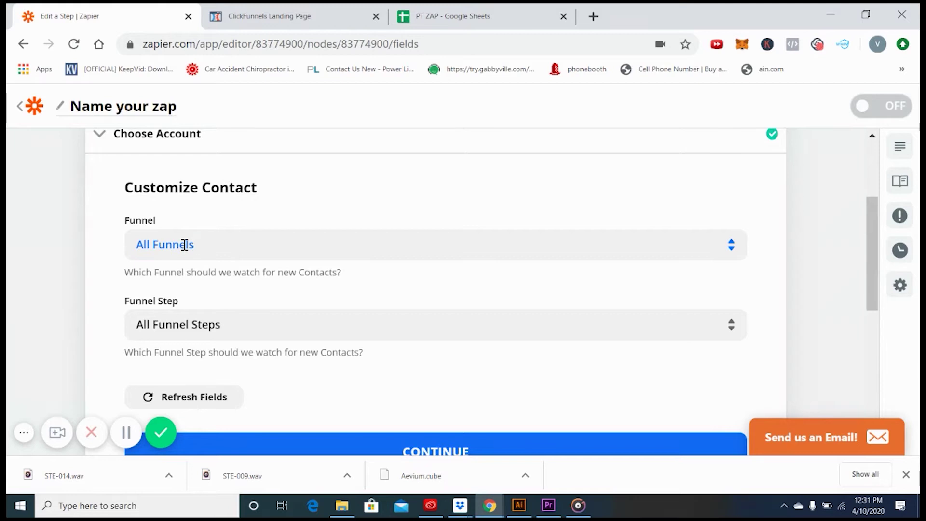
{"action": "left_click", "coordinate": [192, 245]}
{"action": "left_click", "coordinate": [161, 305]}
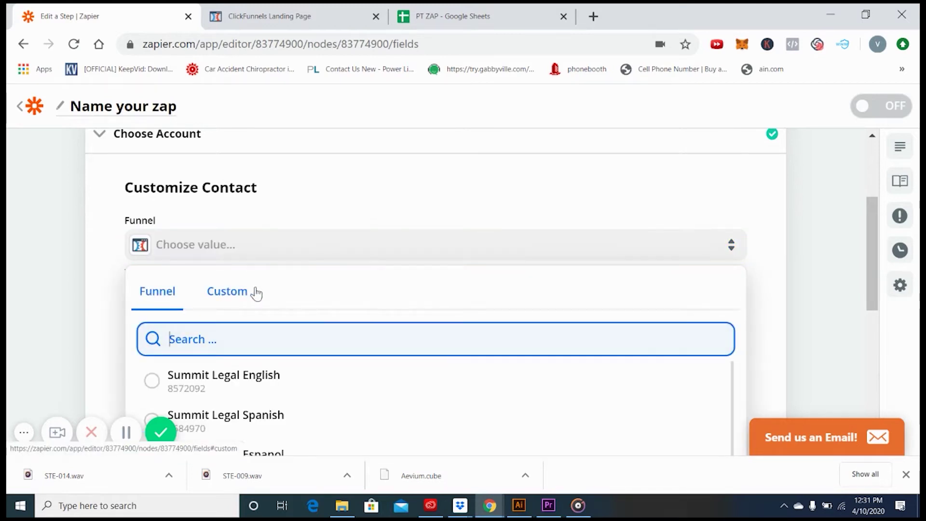
{"action": "scroll", "coordinate": [331, 316], "scroll_direction": "down", "scroll_amount": 5}
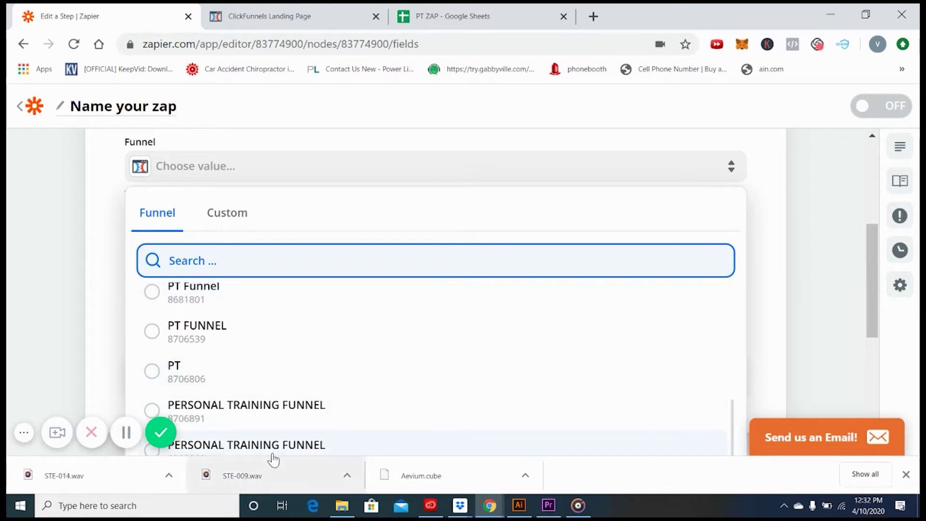
{"action": "scroll", "coordinate": [202, 338], "scroll_direction": "down", "scroll_amount": 5}
{"action": "left_click", "coordinate": [149, 234]}
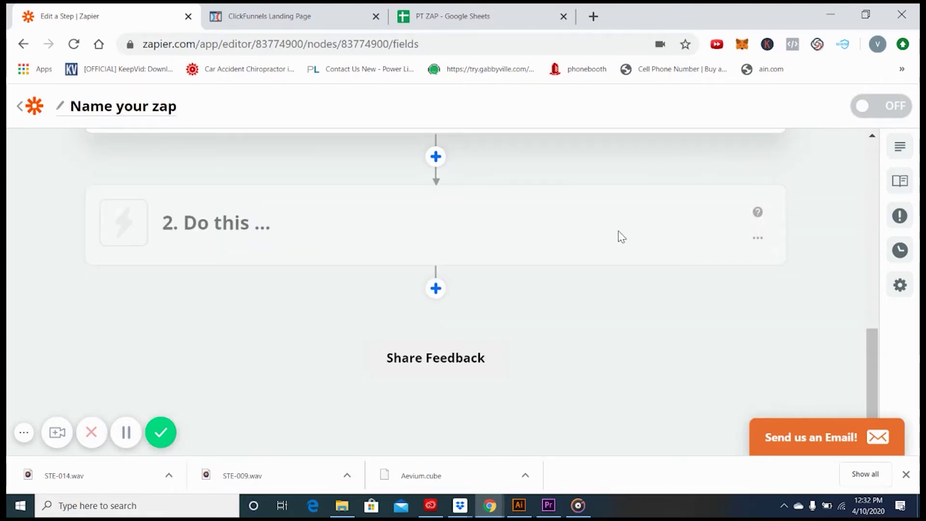
{"action": "scroll", "coordinate": [285, 238], "scroll_direction": "up", "scroll_amount": 5}
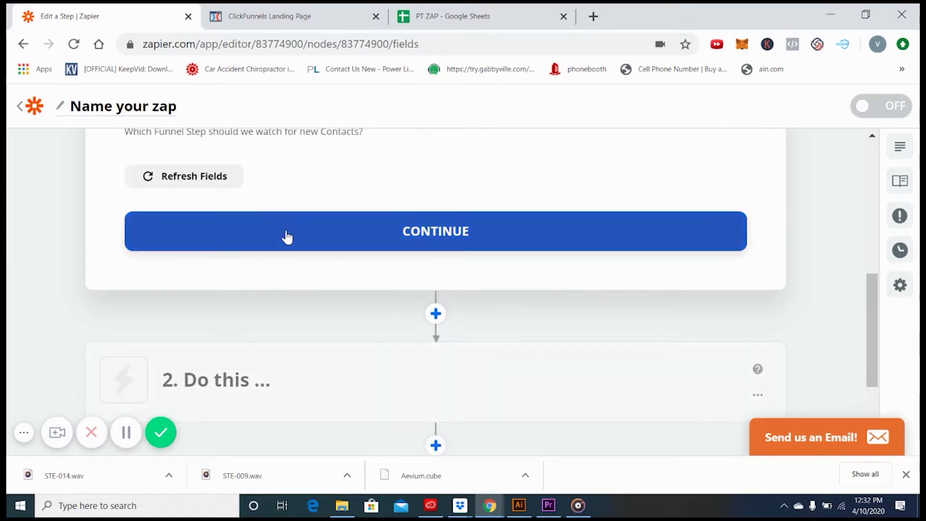
{"action": "scroll", "coordinate": [191, 208], "scroll_direction": "up", "scroll_amount": 3}
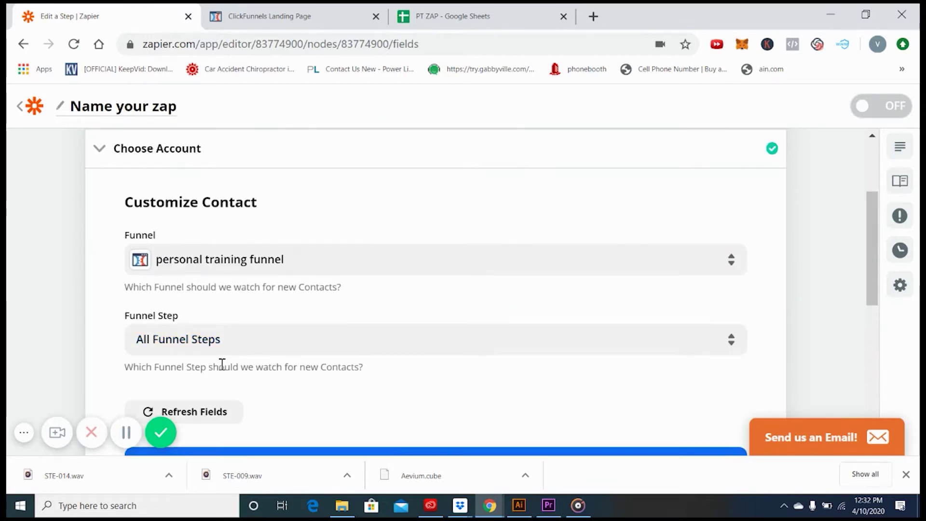
{"action": "scroll", "coordinate": [221, 364], "scroll_direction": "down", "scroll_amount": 2}
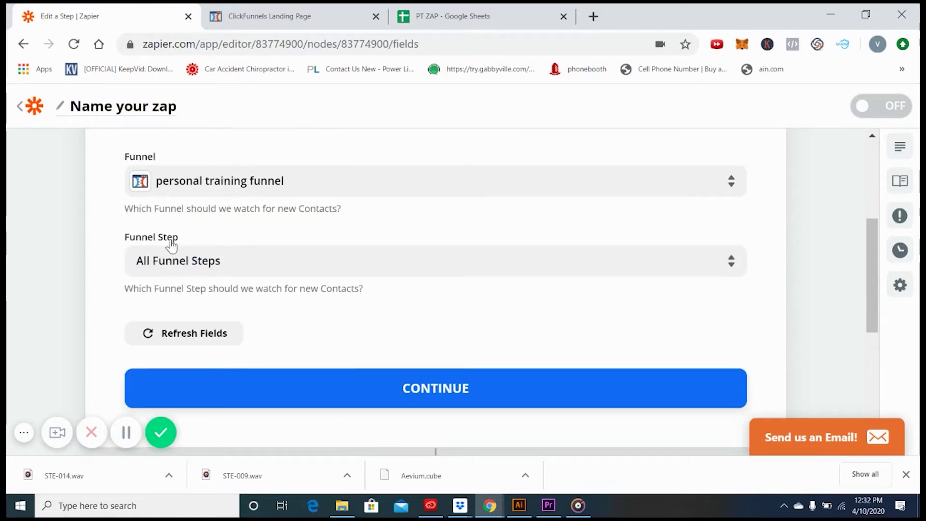
Limit the Funnel Step to Thank You and confirm the trigger options
{"action": "left_click", "coordinate": [196, 260]}
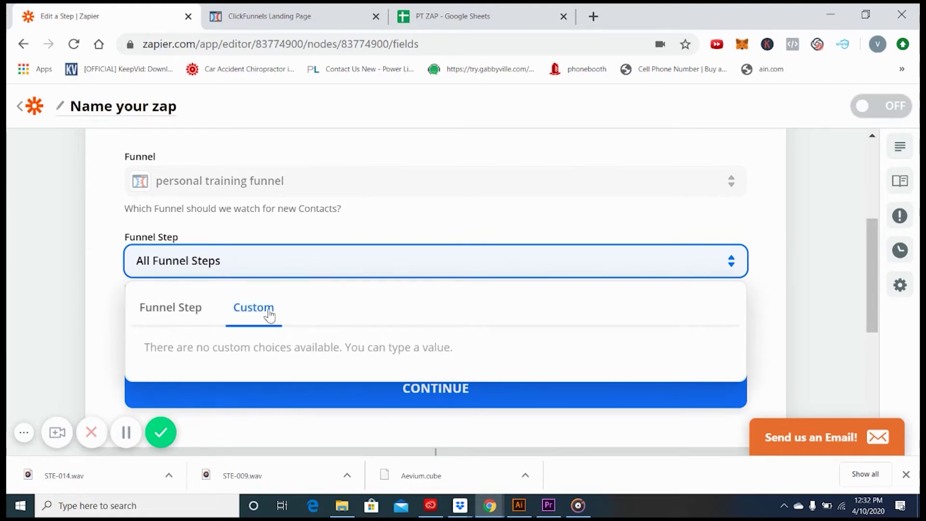
{"action": "left_click", "coordinate": [190, 315]}
{"action": "scroll", "coordinate": [291, 299], "scroll_direction": "down", "scroll_amount": 3}
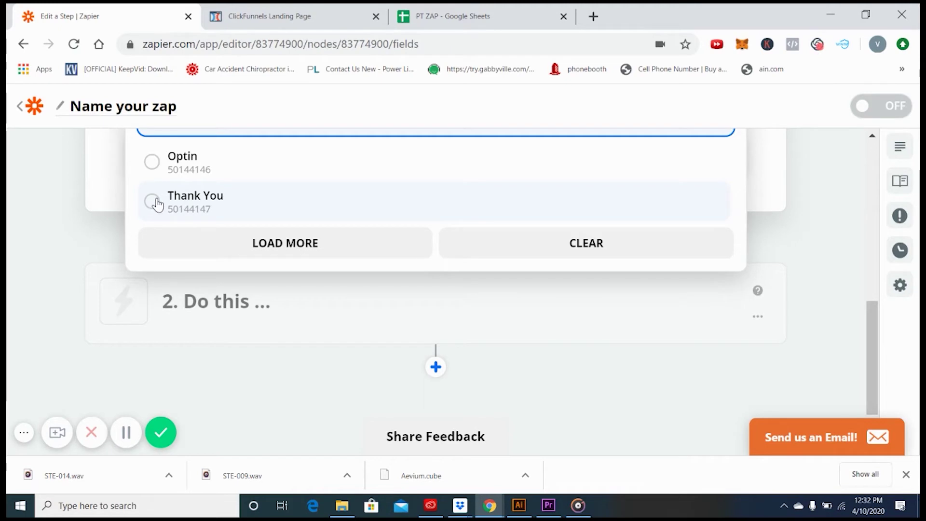
{"action": "left_click", "coordinate": [157, 203]}
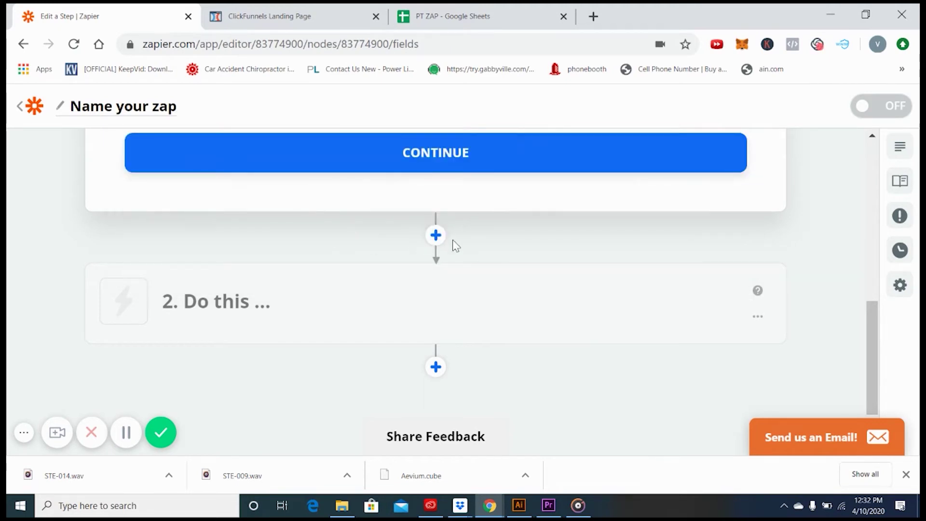
{"action": "scroll", "coordinate": [302, 265], "scroll_direction": "down", "scroll_amount": 2}
{"action": "scroll", "coordinate": [302, 269], "scroll_direction": "up", "scroll_amount": 5}
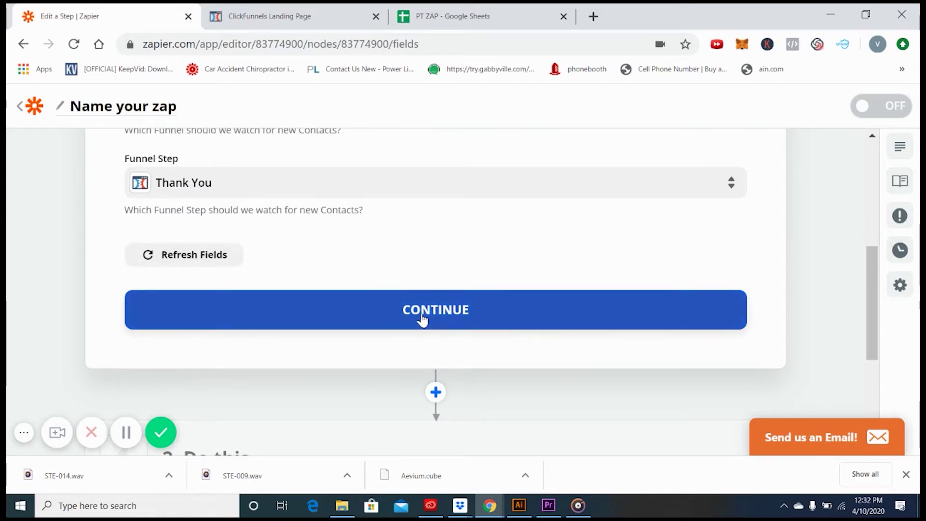
{"action": "left_click", "coordinate": [434, 319]}
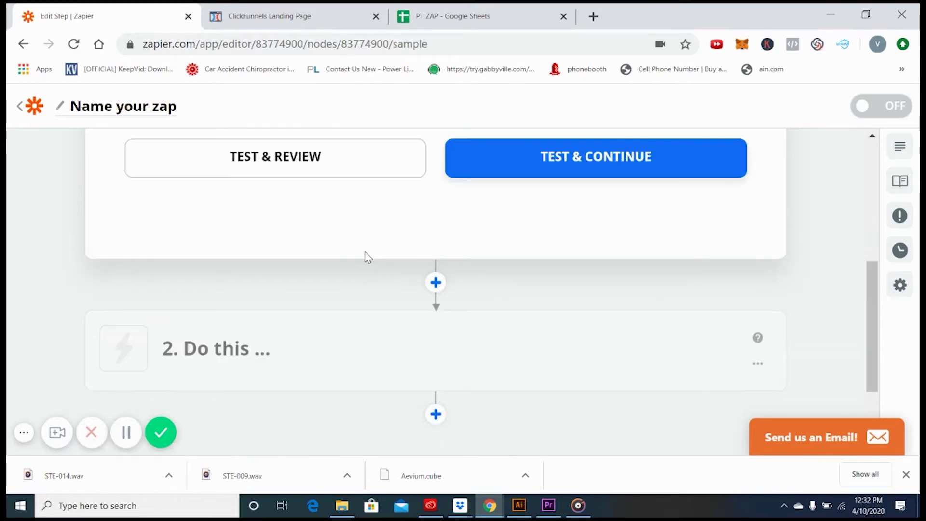
{"action": "scroll", "coordinate": [365, 256], "scroll_direction": "up", "scroll_amount": 3}
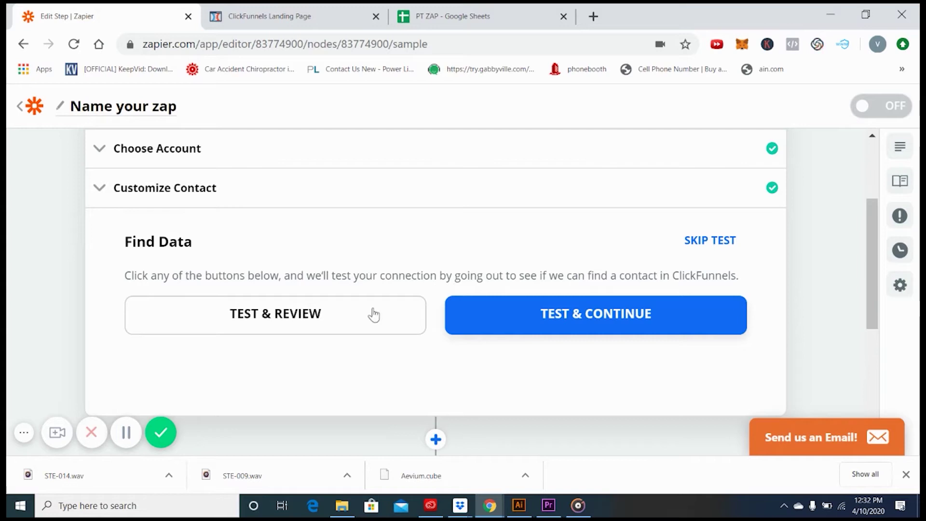
{"action": "left_click", "coordinate": [258, 326]}
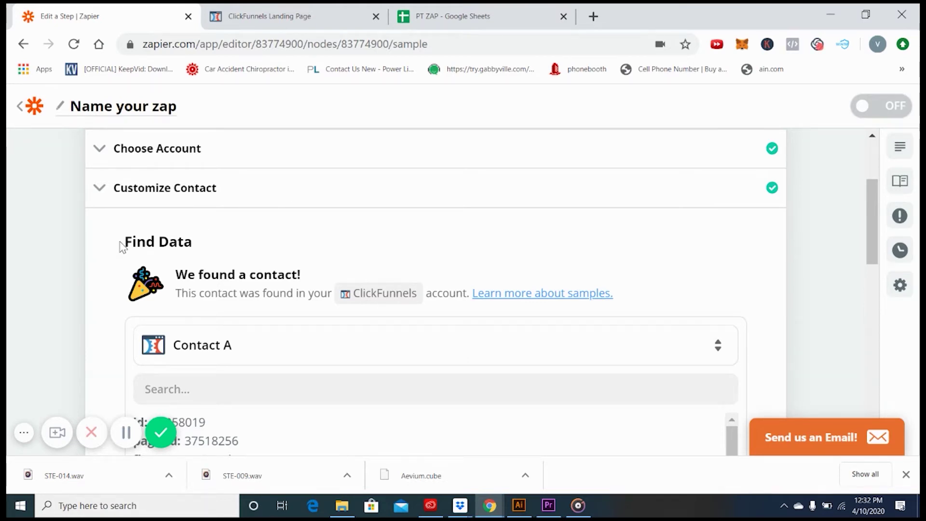
{"action": "scroll", "coordinate": [216, 244], "scroll_direction": "down", "scroll_amount": 3}
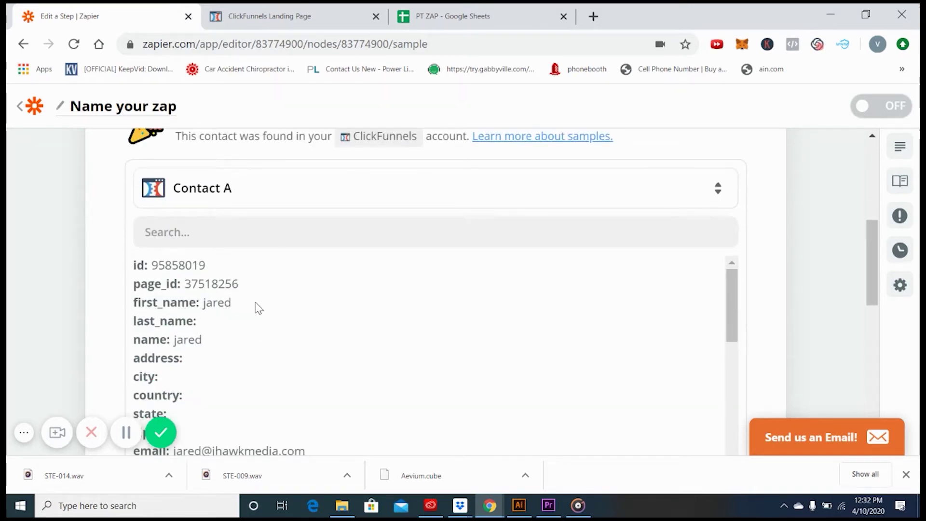
{"action": "scroll", "coordinate": [258, 304], "scroll_direction": "up", "scroll_amount": 2}
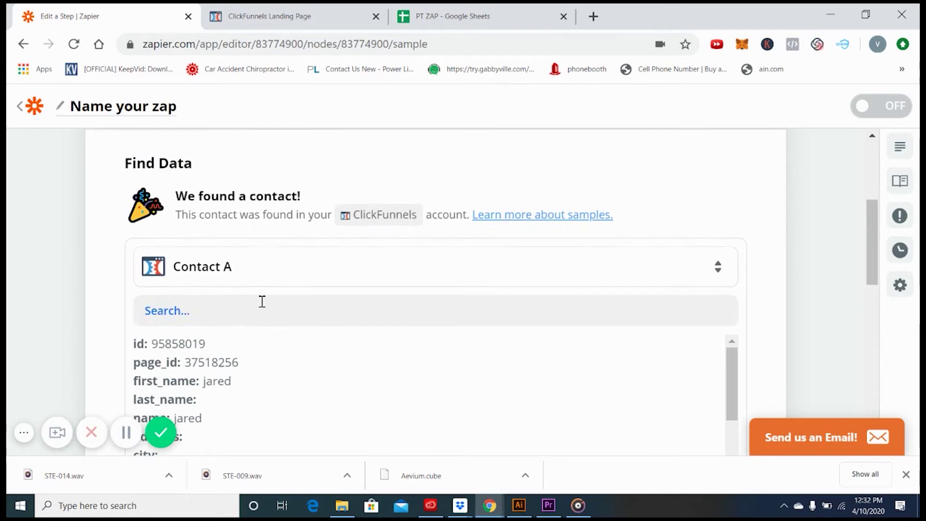
{"action": "scroll", "coordinate": [261, 302], "scroll_direction": "down", "scroll_amount": 3}
{"action": "scroll", "coordinate": [310, 295], "scroll_direction": "down", "scroll_amount": 2}
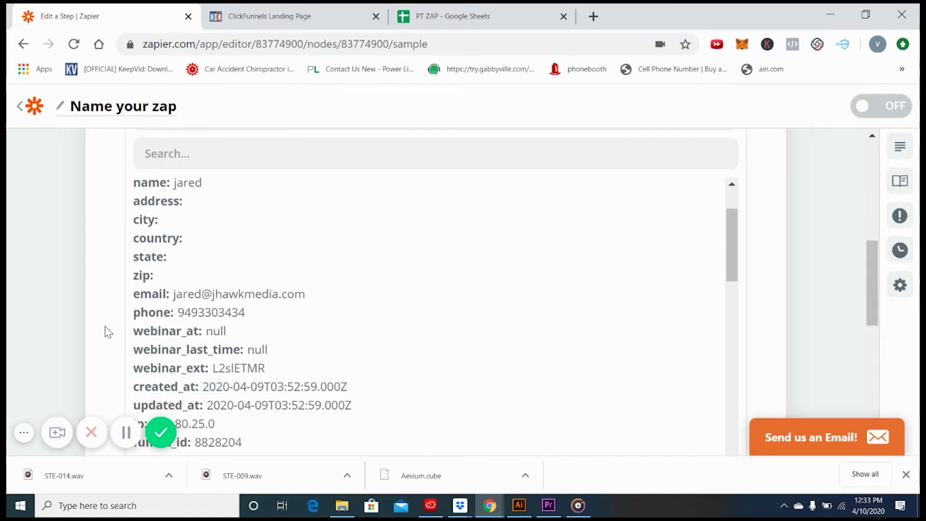
{"action": "scroll", "coordinate": [133, 320], "scroll_direction": "down", "scroll_amount": 3}
{"action": "scroll", "coordinate": [174, 297], "scroll_direction": "down", "scroll_amount": 10}
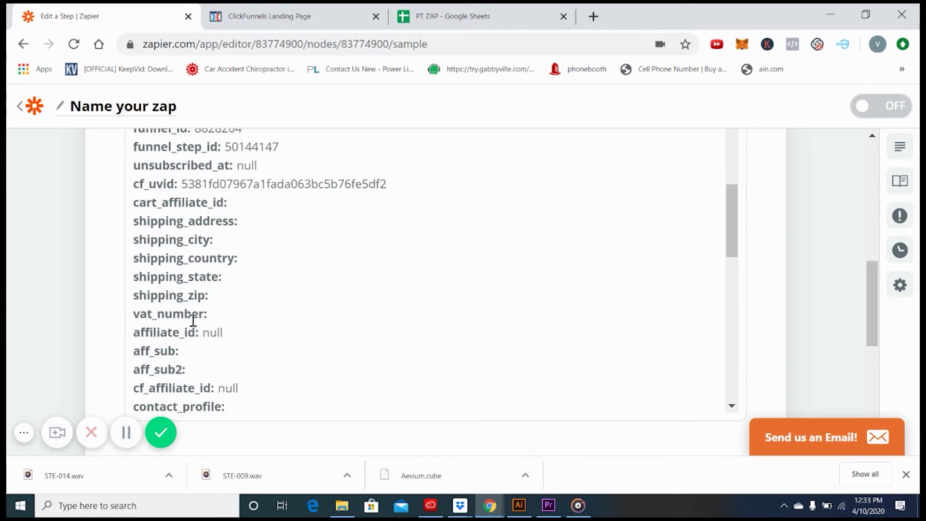
{"action": "scroll", "coordinate": [194, 319], "scroll_direction": "up", "scroll_amount": 10}
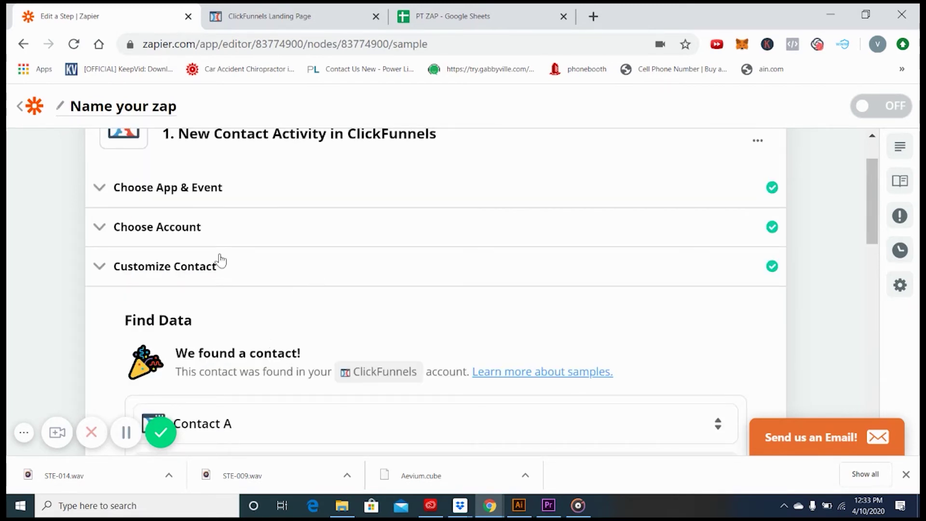
{"action": "scroll", "coordinate": [99, 265], "scroll_direction": "down", "scroll_amount": 10}
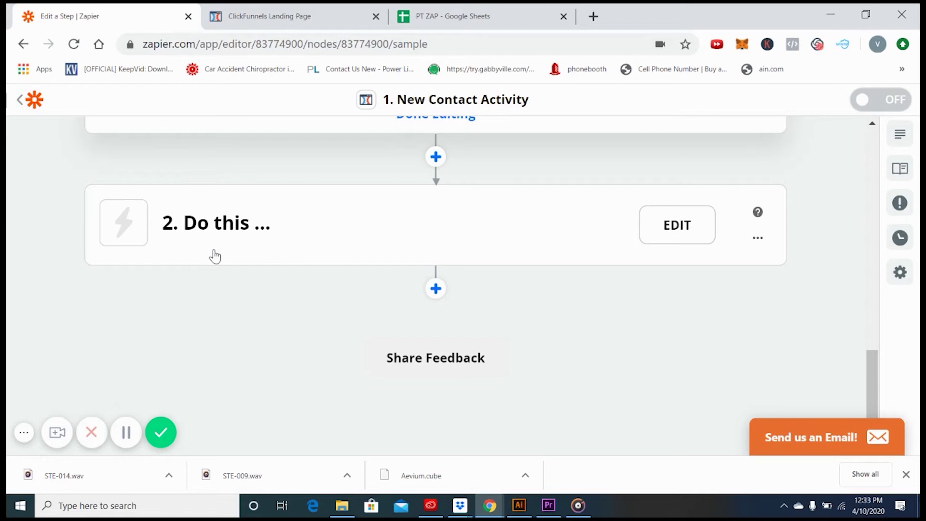
Set the action step to Google Sheets with the Create Spreadsheet Row event
{"action": "left_click", "coordinate": [123, 233]}
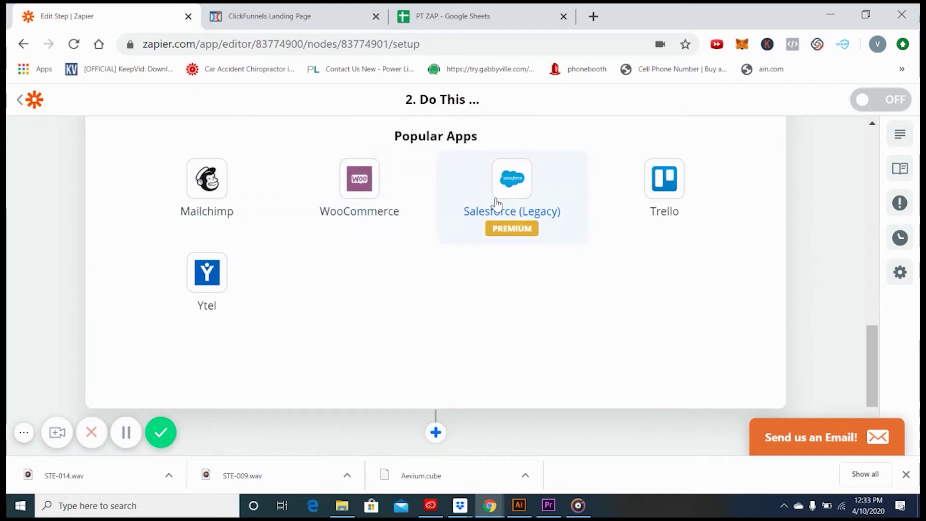
{"action": "scroll", "coordinate": [498, 241], "scroll_direction": "up", "scroll_amount": 3}
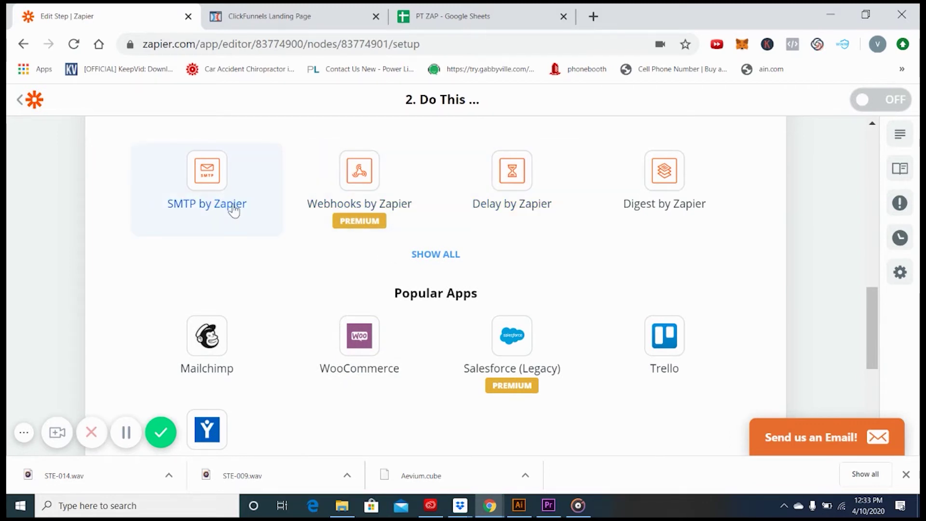
{"action": "scroll", "coordinate": [300, 200], "scroll_direction": "up", "scroll_amount": 3}
{"action": "scroll", "coordinate": [333, 204], "scroll_direction": "up", "scroll_amount": 5}
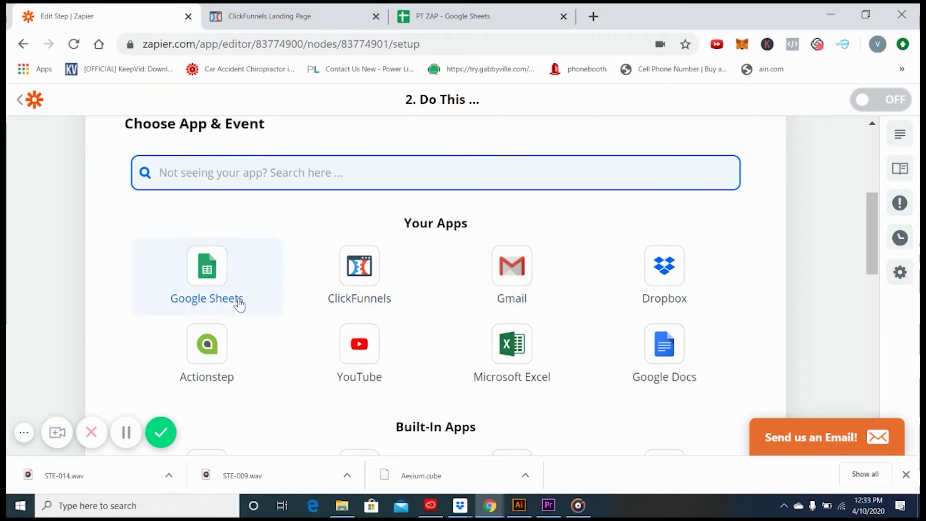
{"action": "left_click", "coordinate": [213, 279]}
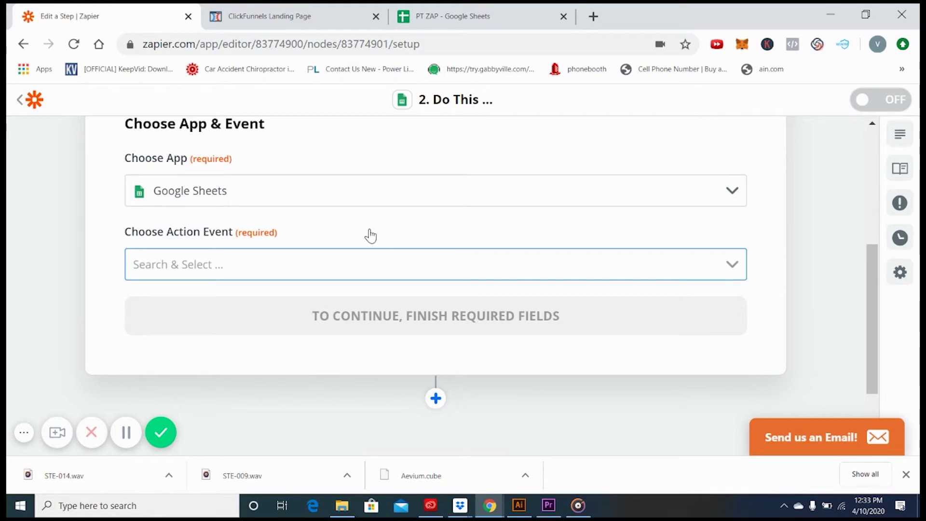
{"action": "left_click", "coordinate": [256, 265]}
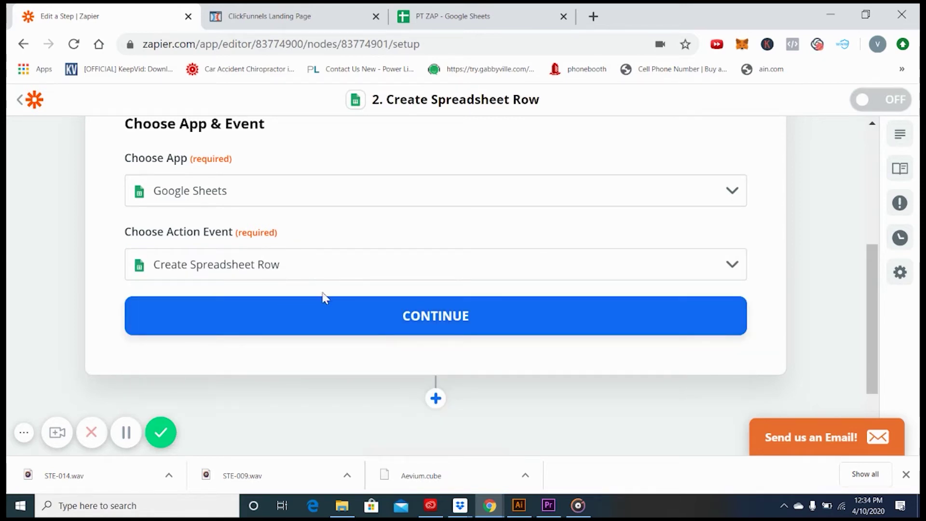
{"action": "left_click", "coordinate": [430, 322]}
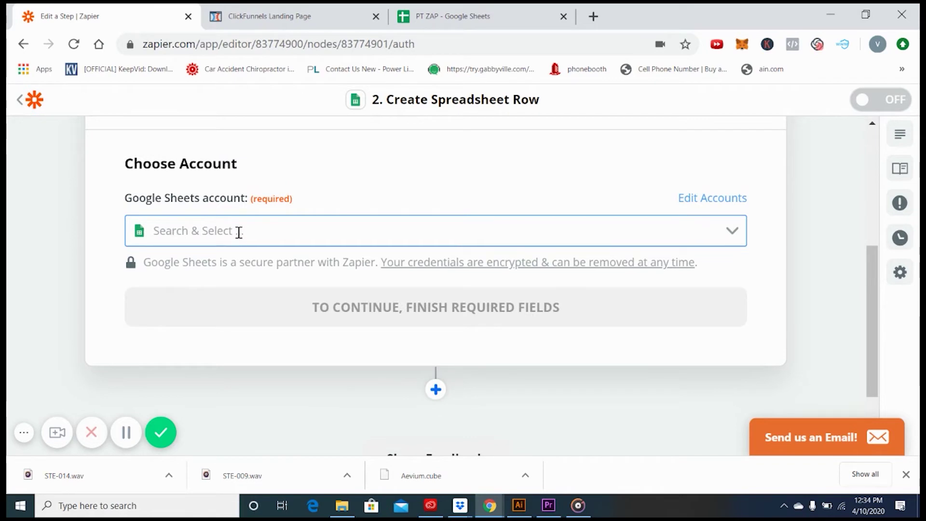
Connect the Google Sheets account, choose My Google Drive, and view the PT ZAP sheet
{"action": "left_click", "coordinate": [201, 231]}
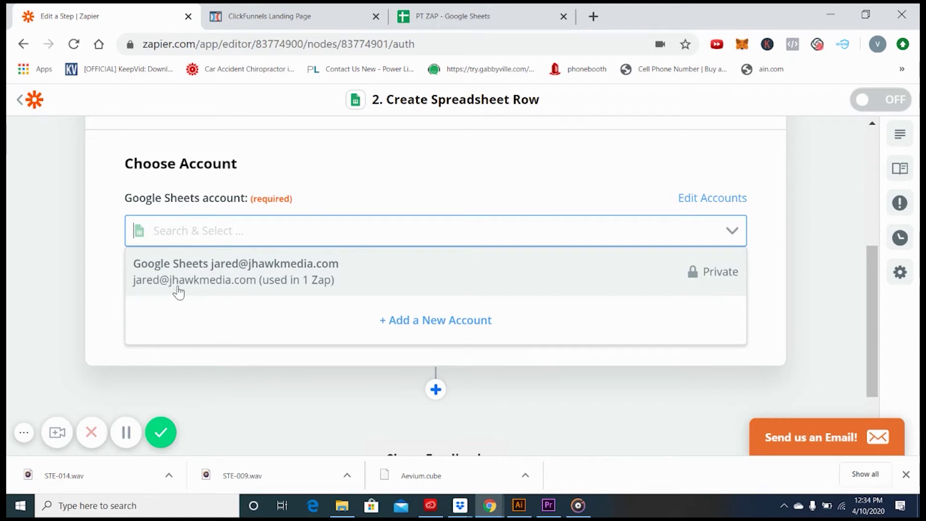
{"action": "left_click", "coordinate": [208, 284]}
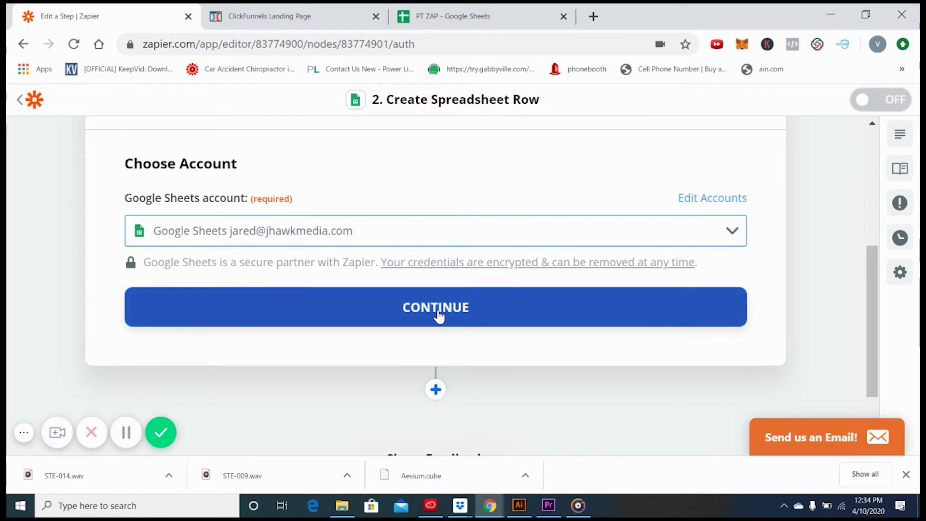
{"action": "left_click", "coordinate": [445, 311]}
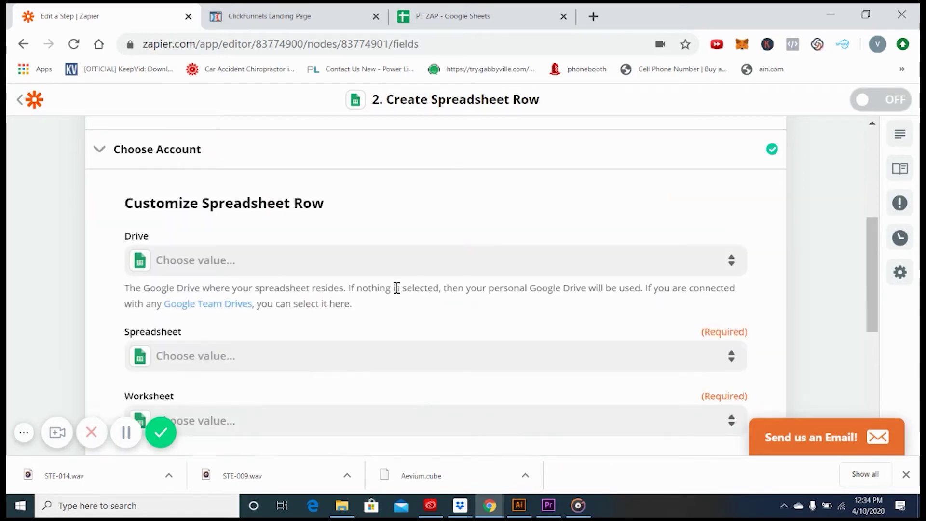
{"action": "left_click", "coordinate": [174, 270]}
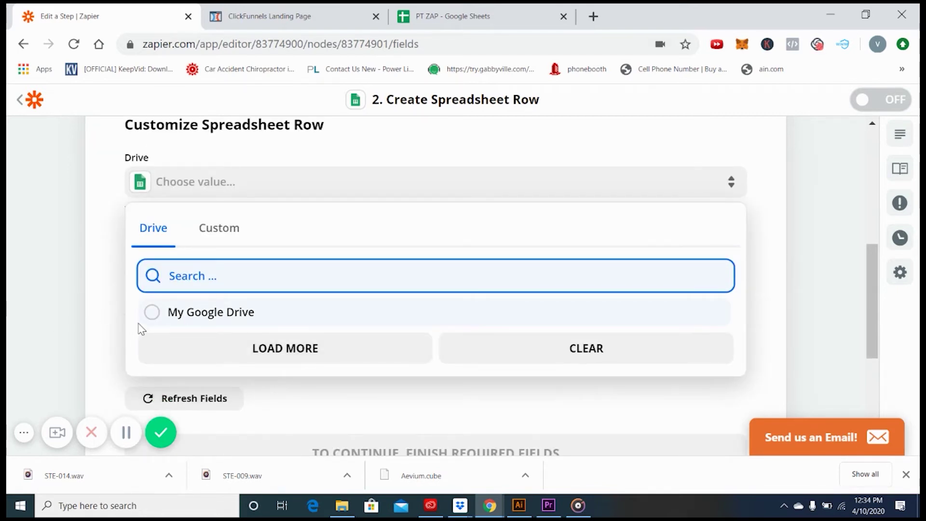
{"action": "left_click", "coordinate": [151, 315]}
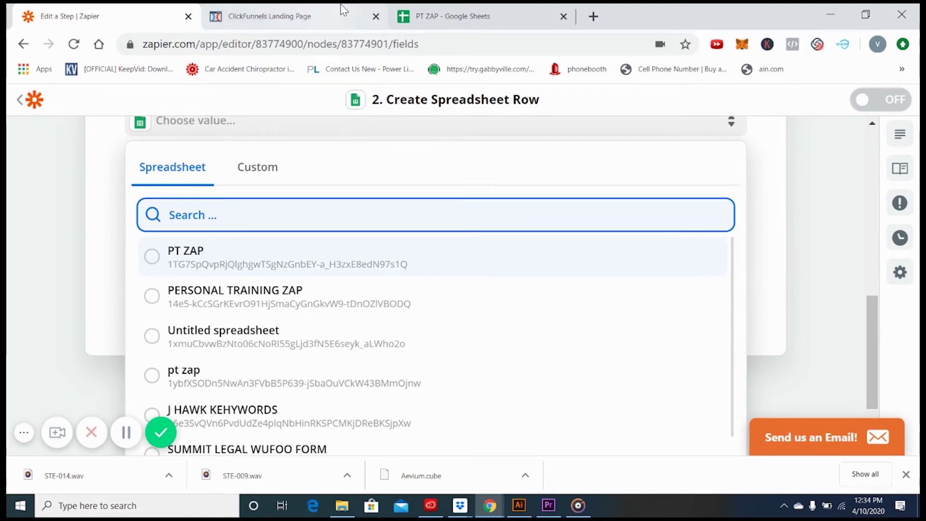
{"action": "left_click", "coordinate": [453, 18]}
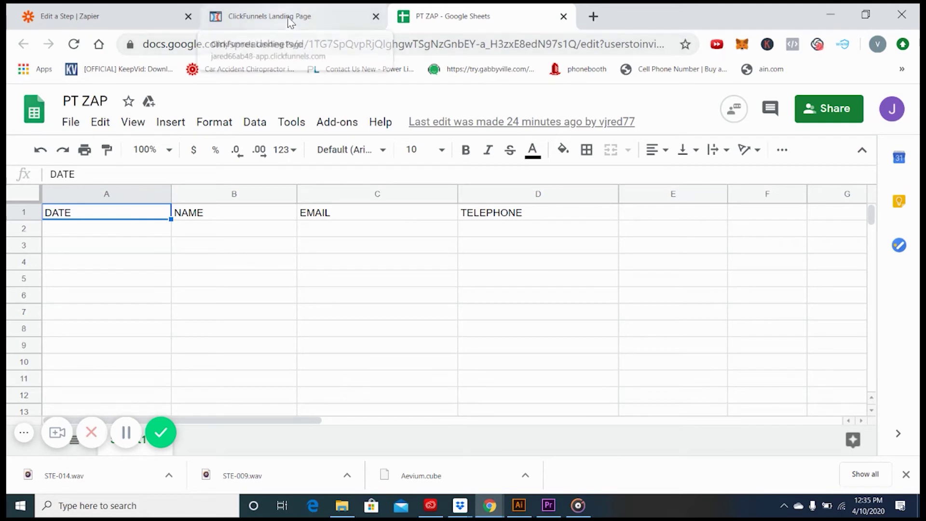
Check the PT ZAP headings (DATE, NAME, EMAIL, TELEPHONE), then return to Zapier's row setup
{"action": "left_click", "coordinate": [311, 13]}
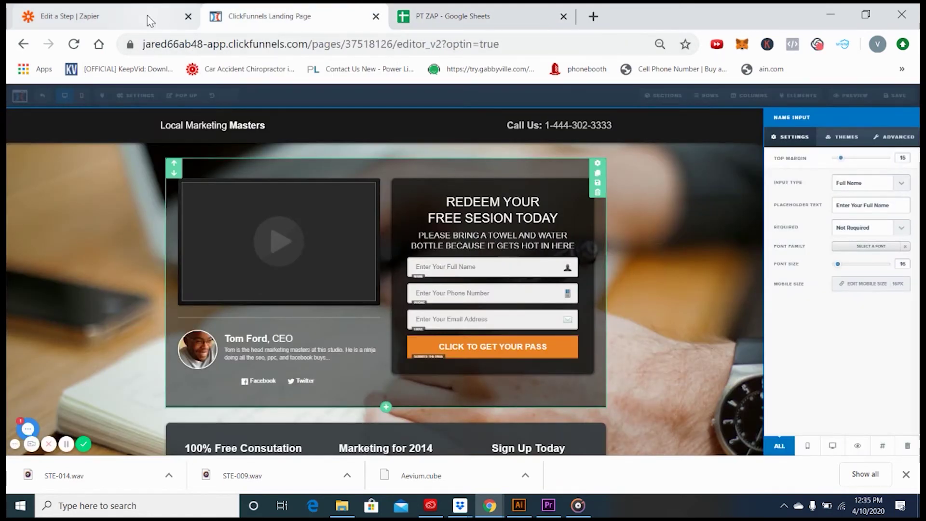
{"action": "left_click", "coordinate": [138, 13]}
{"action": "scroll", "coordinate": [273, 179], "scroll_direction": "up", "scroll_amount": 3}
{"action": "scroll", "coordinate": [273, 178], "scroll_direction": "down", "scroll_amount": 2}
{"action": "scroll", "coordinate": [275, 176], "scroll_direction": "up", "scroll_amount": 2}
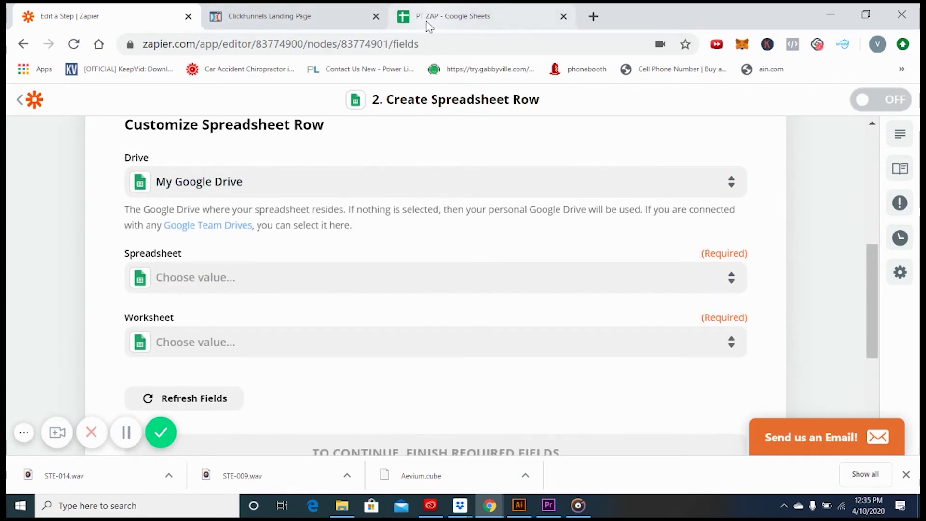
{"action": "left_click", "coordinate": [485, 14]}
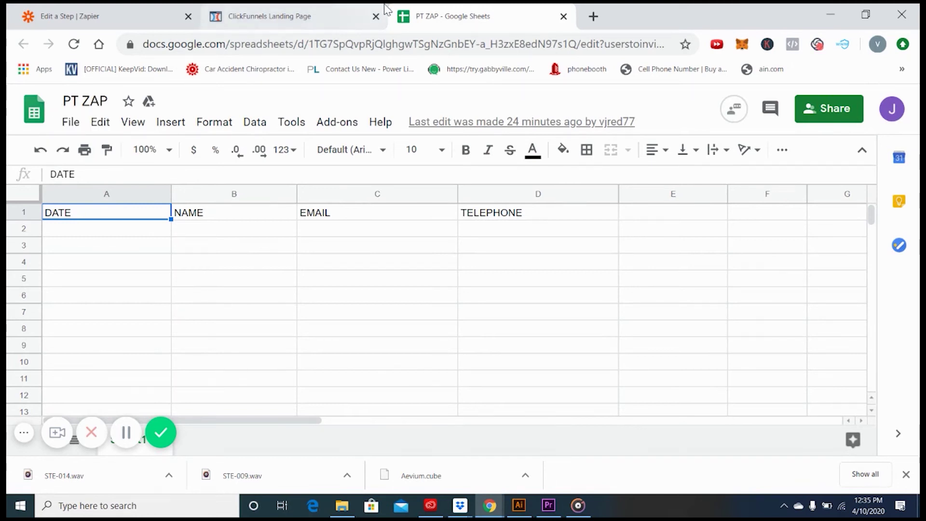
{"action": "left_click", "coordinate": [215, 19]}
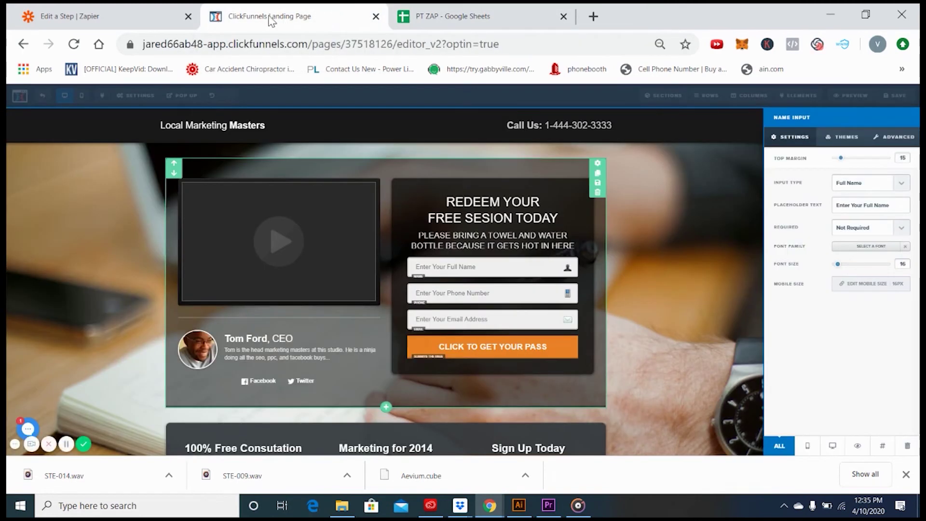
{"action": "left_click", "coordinate": [145, 16]}
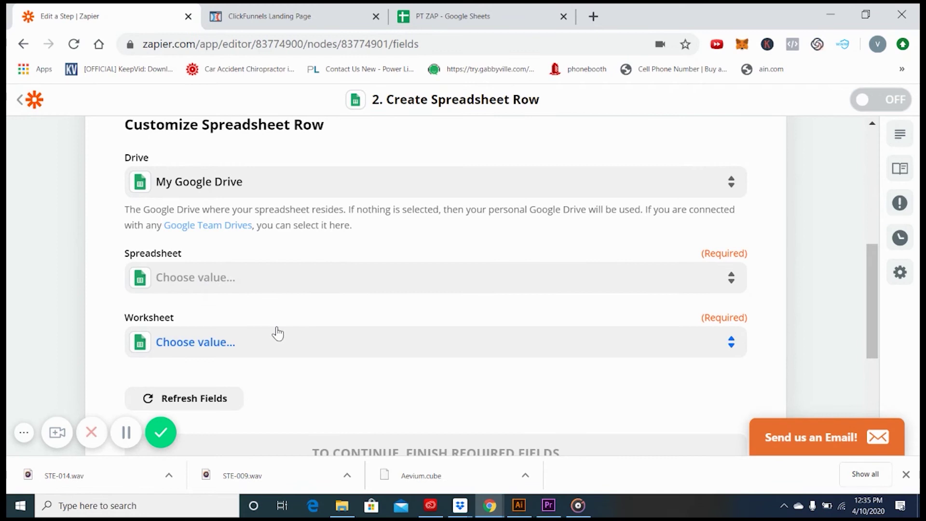
{"action": "scroll", "coordinate": [236, 285], "scroll_direction": "down", "scroll_amount": 2}
Target the PT ZAP spreadsheet and its Sheet1 worksheet
{"action": "left_click", "coordinate": [236, 198]}
{"action": "left_click", "coordinate": [193, 333]}
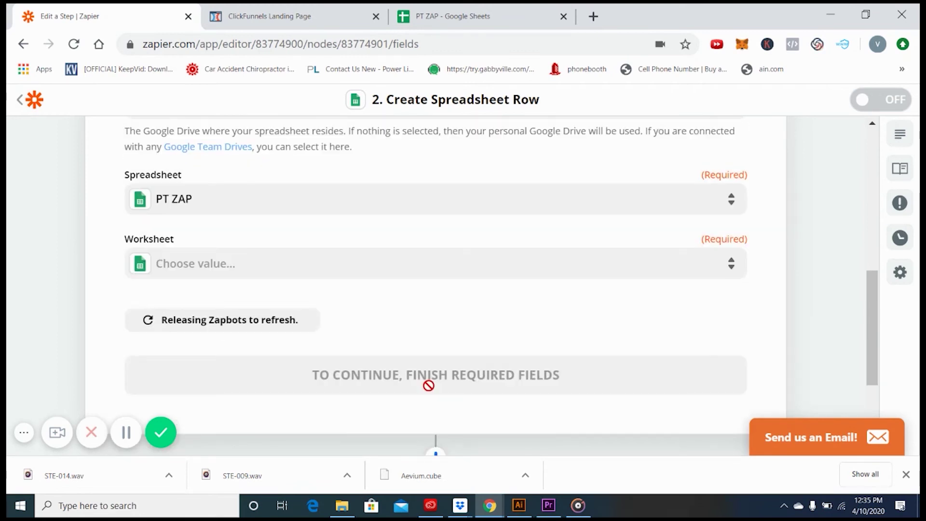
{"action": "left_click", "coordinate": [275, 271]}
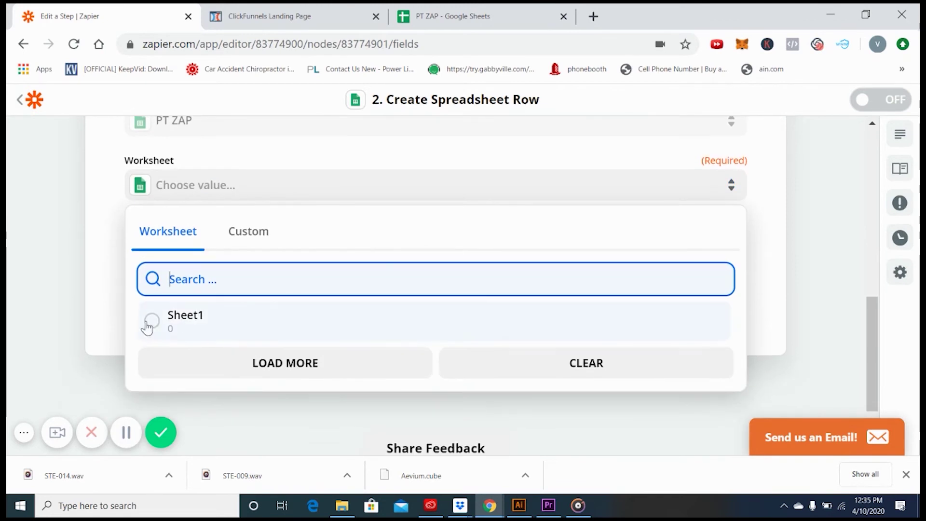
{"action": "left_click", "coordinate": [154, 320]}
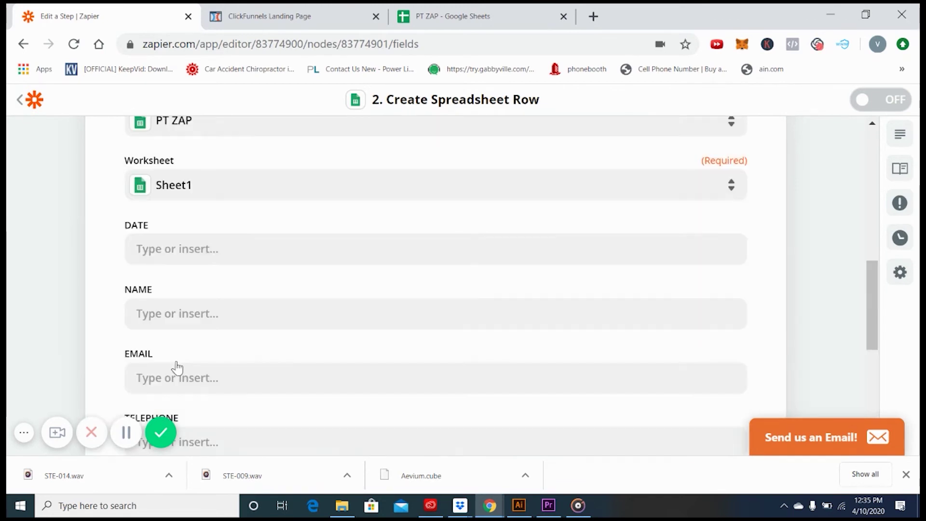
Map the contact's Created At time into the DATE column
{"action": "left_click", "coordinate": [243, 263]}
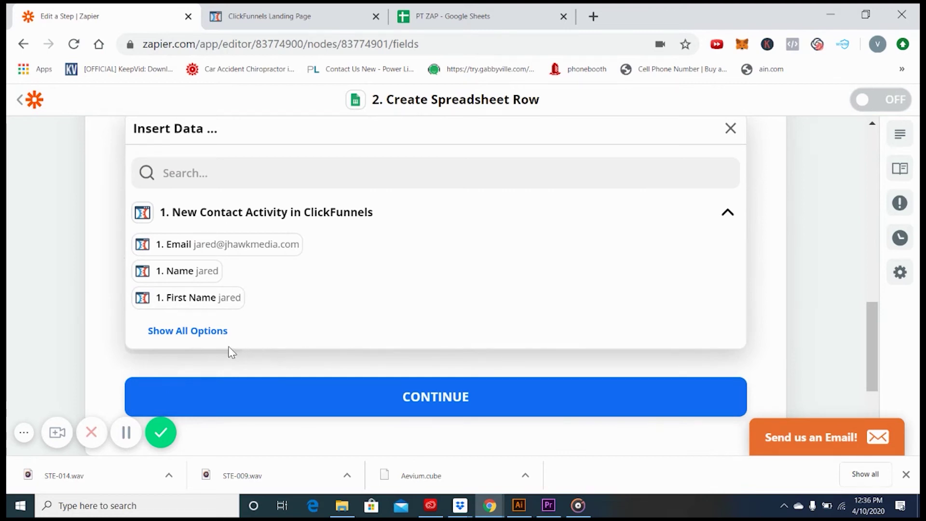
{"action": "left_click", "coordinate": [220, 334]}
{"action": "scroll", "coordinate": [246, 363], "scroll_direction": "down", "scroll_amount": 2}
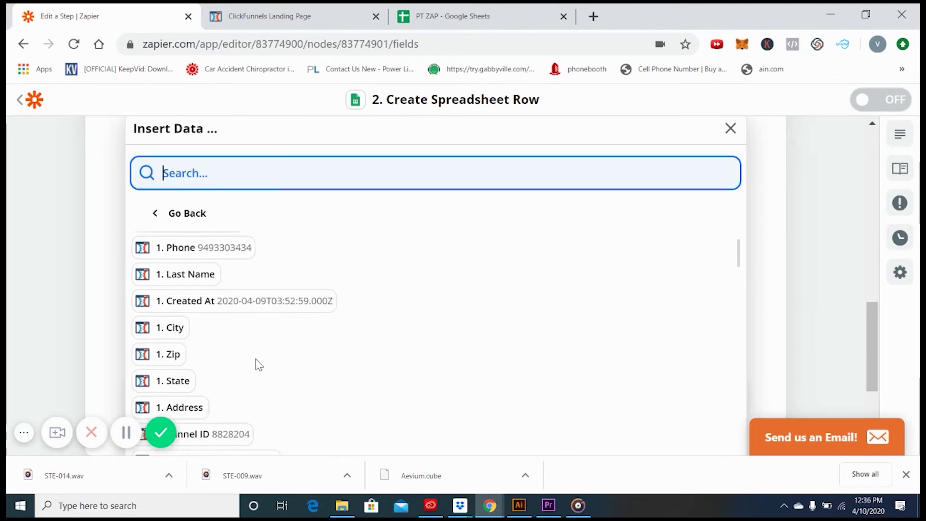
{"action": "scroll", "coordinate": [257, 365], "scroll_direction": "down", "scroll_amount": 2}
{"action": "scroll", "coordinate": [259, 363], "scroll_direction": "down", "scroll_amount": 2}
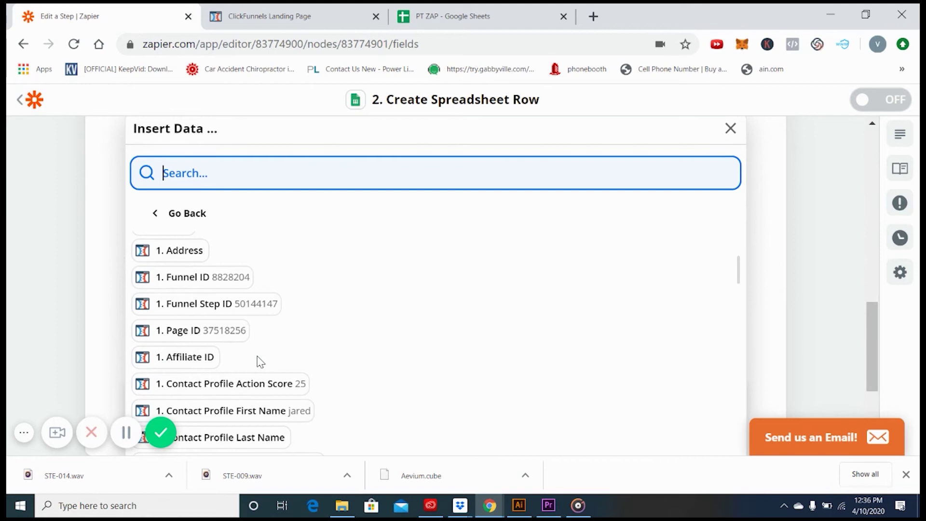
{"action": "scroll", "coordinate": [260, 364], "scroll_direction": "down", "scroll_amount": 5}
{"action": "scroll", "coordinate": [254, 369], "scroll_direction": "up", "scroll_amount": 6}
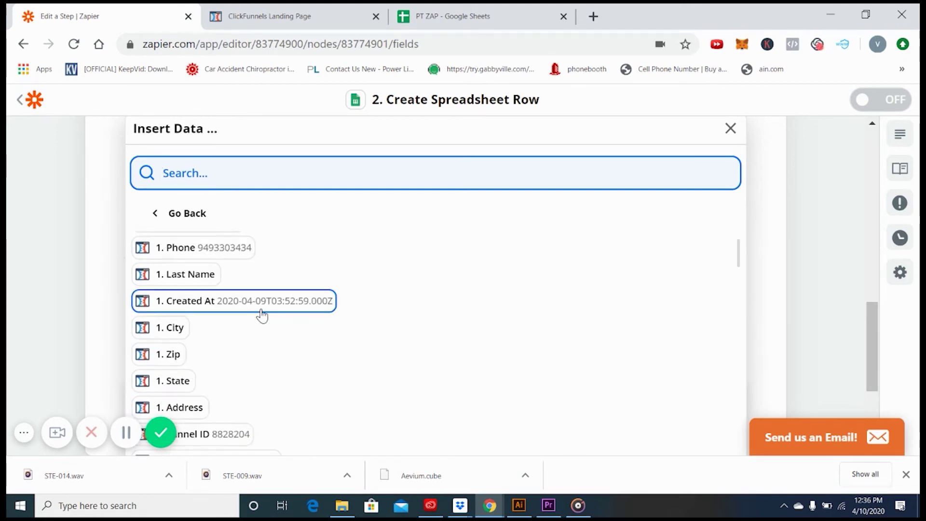
{"action": "left_click", "coordinate": [191, 303]}
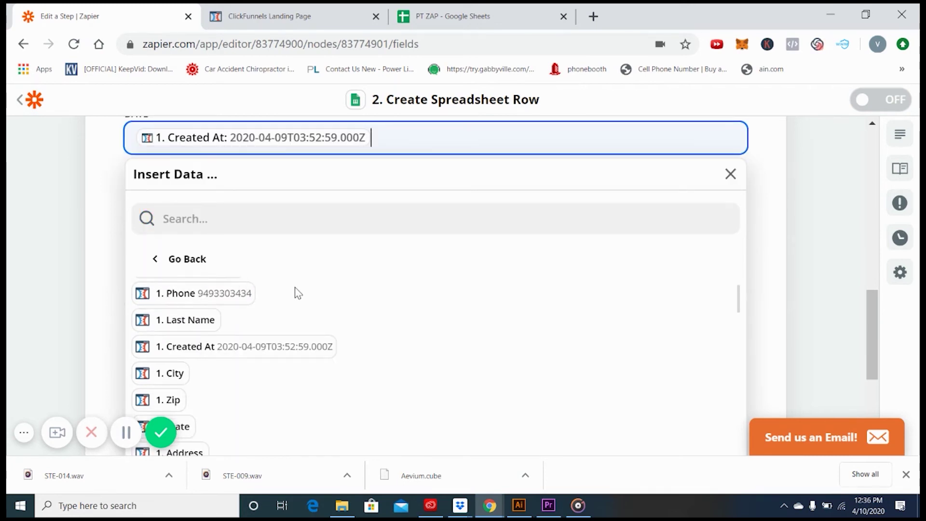
Fill NAME with the contact's Email, Name and Phone fields and save the mapping
{"action": "key", "text": "Tab"}
{"action": "left_click", "coordinate": [212, 319]}
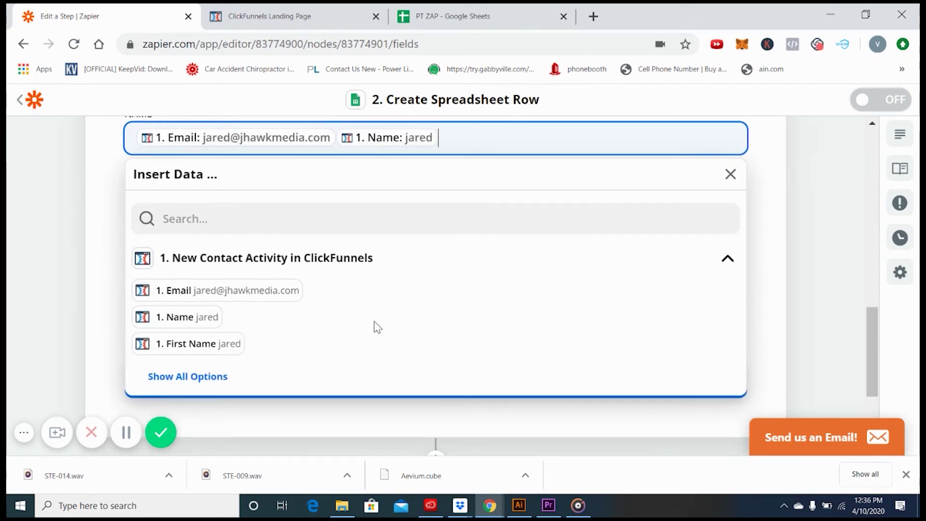
{"action": "left_click", "coordinate": [207, 377]}
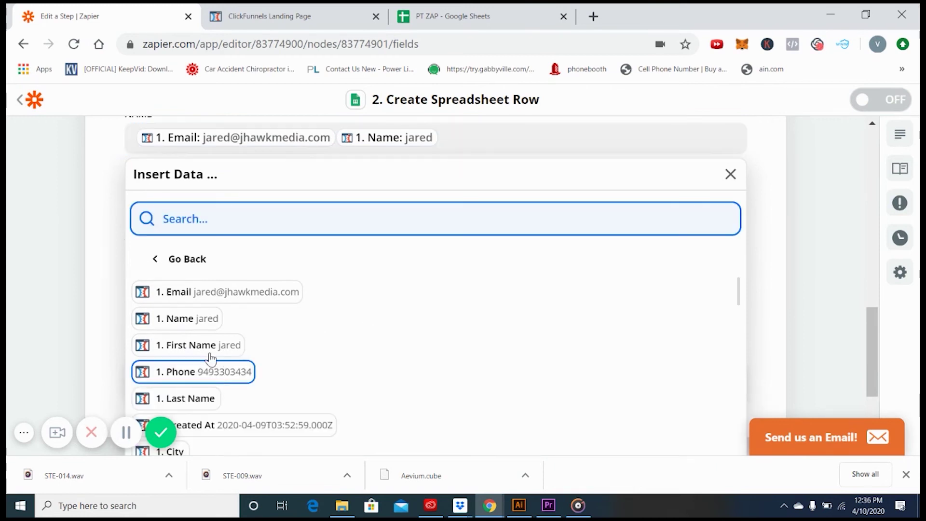
{"action": "left_click", "coordinate": [195, 373]}
{"action": "scroll", "coordinate": [224, 197], "scroll_direction": "up", "scroll_amount": 2}
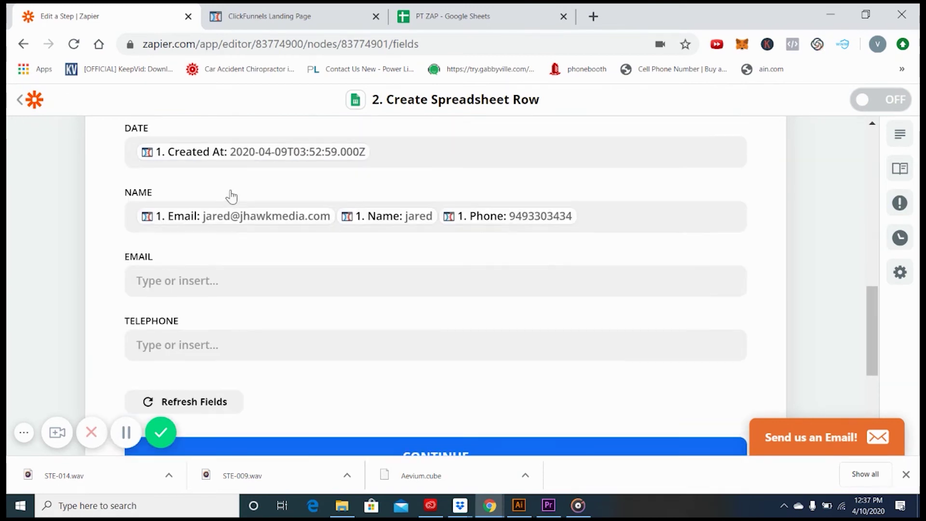
{"action": "scroll", "coordinate": [183, 178], "scroll_direction": "up", "scroll_amount": 2}
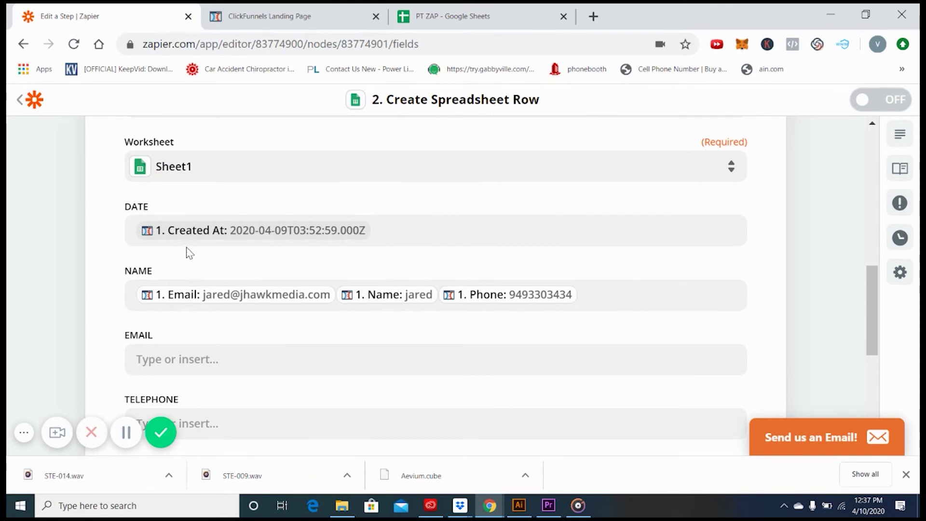
{"action": "scroll", "coordinate": [193, 366], "scroll_direction": "down", "scroll_amount": 2}
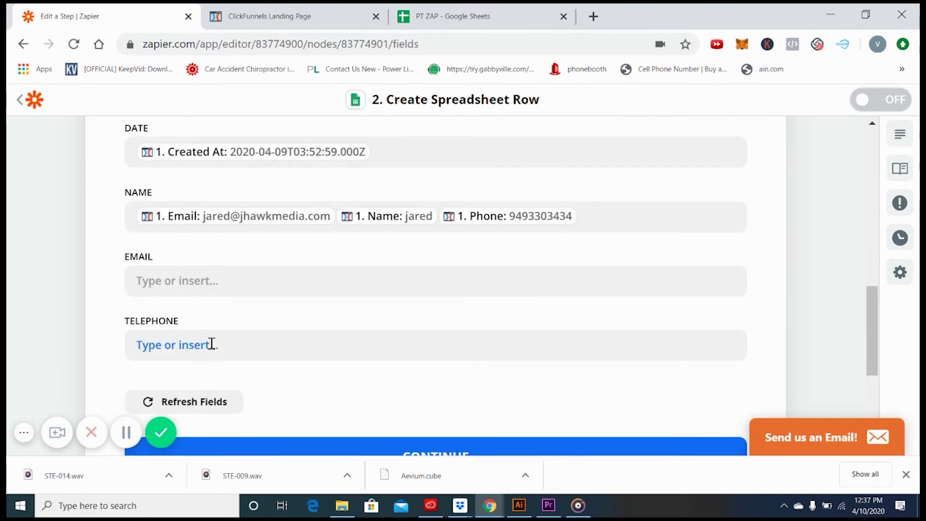
{"action": "scroll", "coordinate": [227, 347], "scroll_direction": "down", "scroll_amount": 2}
{"action": "left_click", "coordinate": [387, 379]}
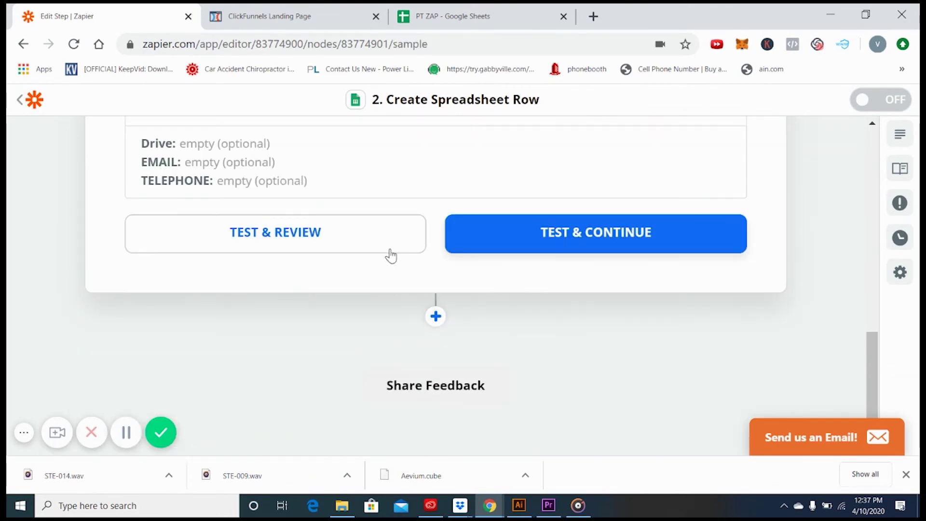
Send a test row, turn the zap on, and name it PT ZAP
{"action": "left_click", "coordinate": [488, 244]}
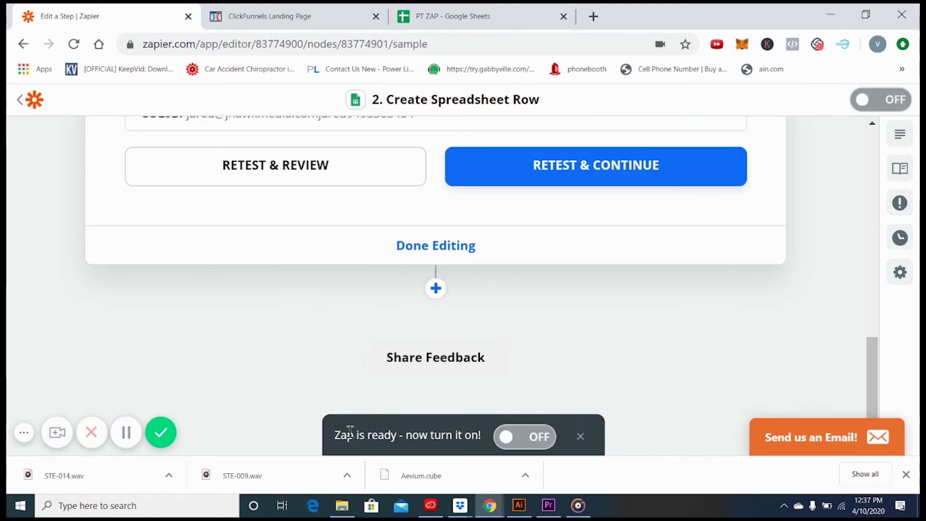
{"action": "left_click", "coordinate": [529, 441]}
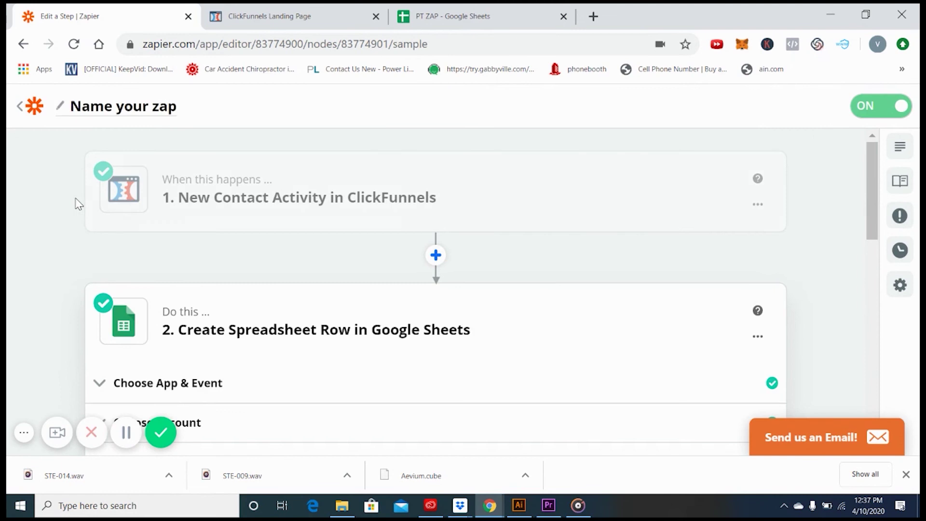
{"action": "left_click", "coordinate": [165, 114]}
{"action": "type", "text": "PT ZAP"}
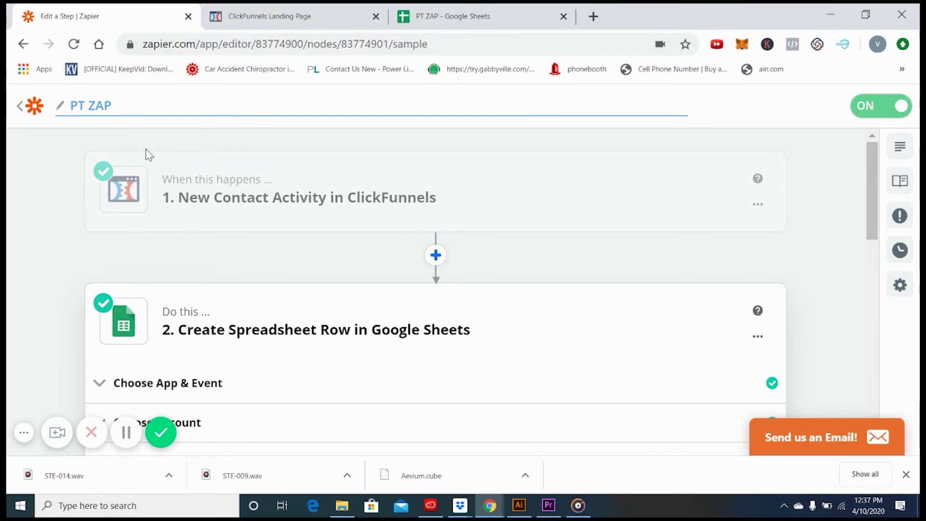
Trash the leftover unnamed zap and switch to the ClickFunnels page editor
{"action": "left_click", "coordinate": [38, 103]}
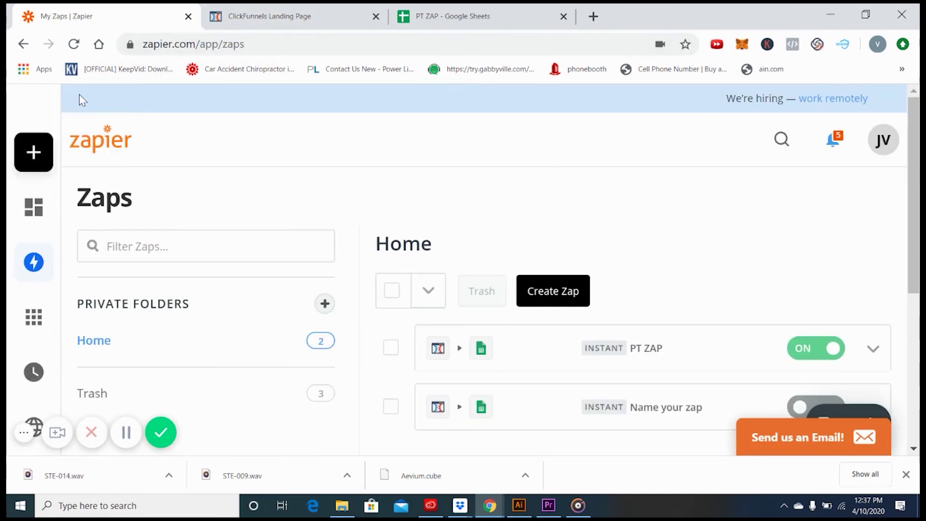
{"action": "scroll", "coordinate": [604, 428], "scroll_direction": "down", "scroll_amount": 2}
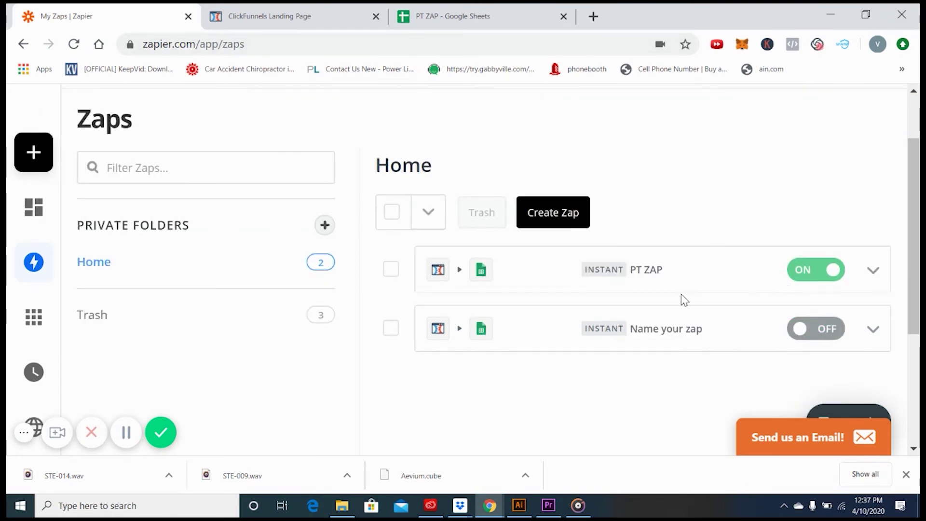
{"action": "left_click", "coordinate": [873, 329]}
{"action": "left_click", "coordinate": [713, 448]}
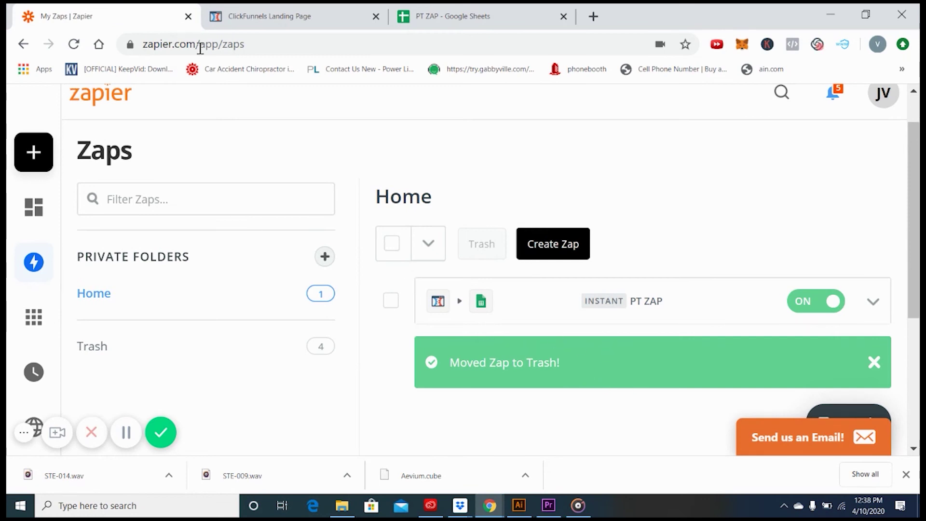
{"action": "left_click", "coordinate": [235, 16]}
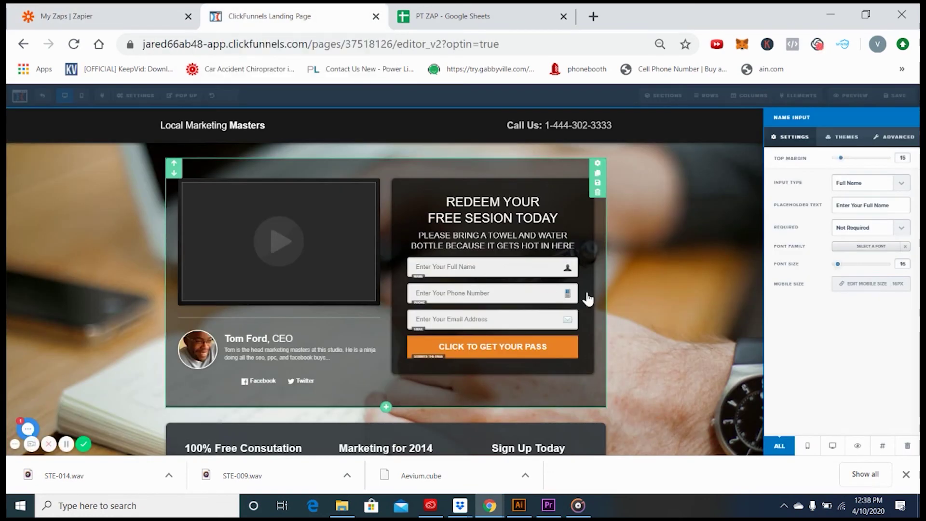
Fill the opt-in form with a test contact's full name, phone number and email, then submit
{"action": "left_click", "coordinate": [803, 121]}
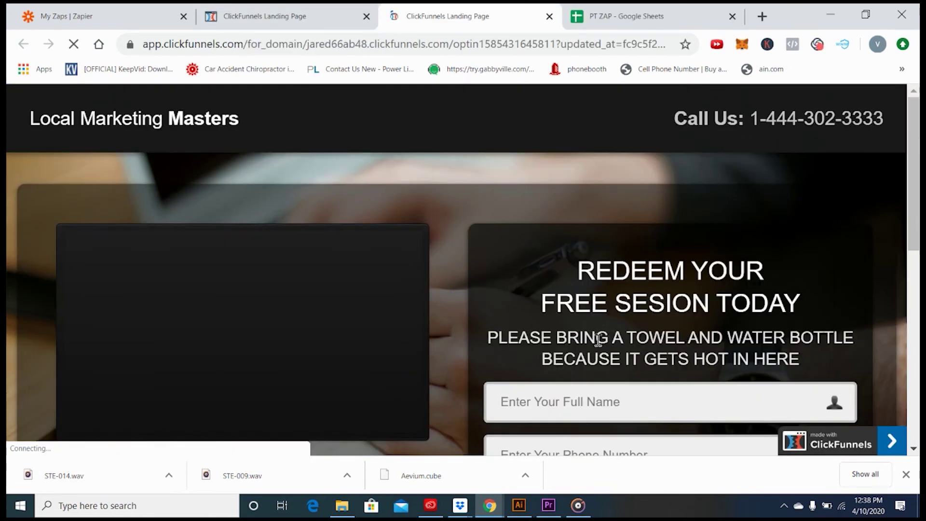
{"action": "scroll", "coordinate": [603, 320], "scroll_direction": "down", "scroll_amount": 2}
{"action": "left_click", "coordinate": [543, 323]}
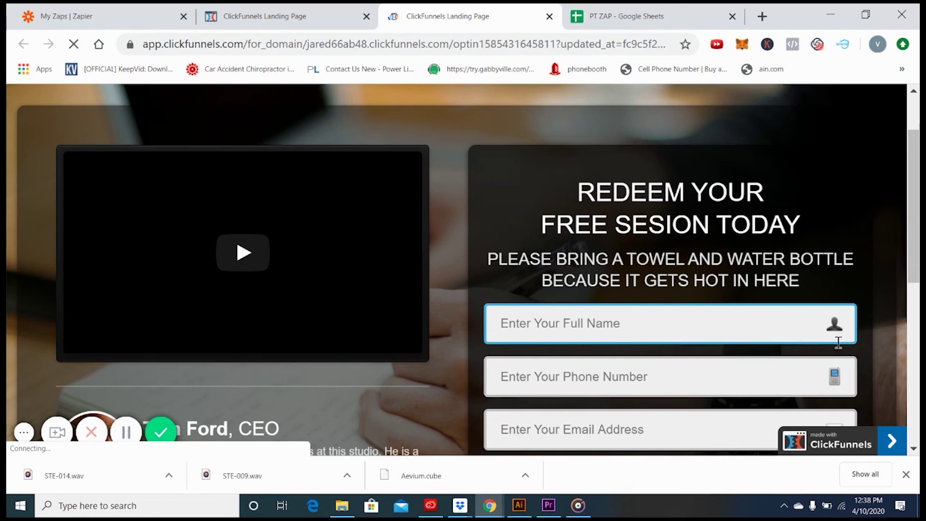
{"action": "key", "text": "Tab"}
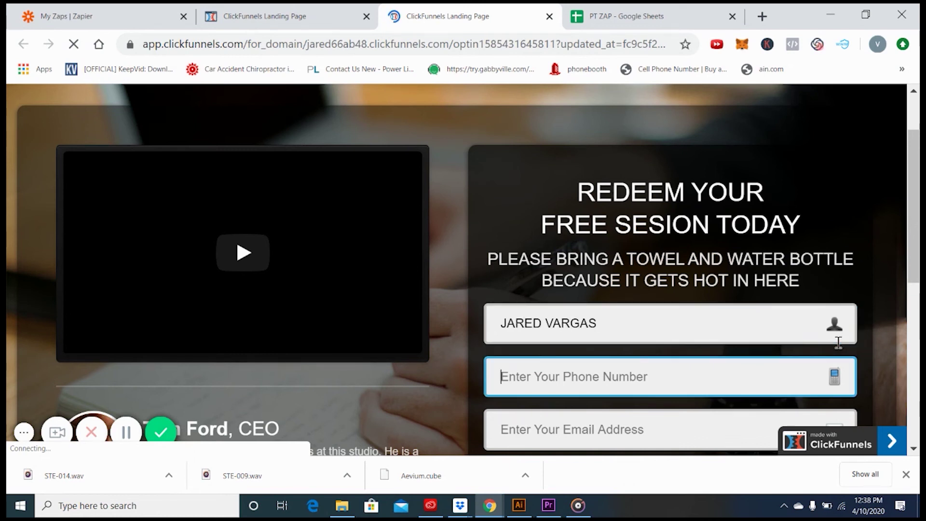
{"action": "left_click", "coordinate": [670, 428]}
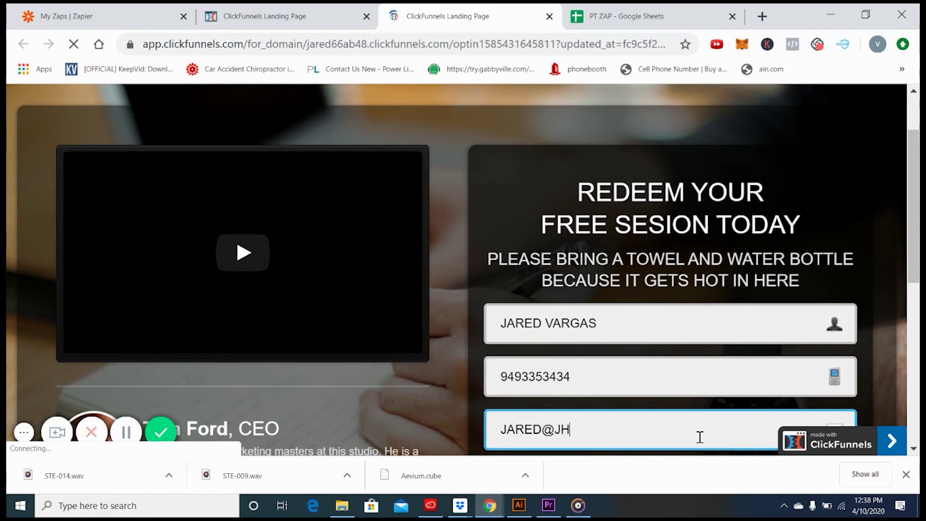
{"action": "key", "text": "BackSpace"}
{"action": "key", "text": "BackSpace"}
{"action": "key", "text": "BackSpace"}
{"action": "key", "text": "BackSpace"}
{"action": "key", "text": "BackSpace"}
{"action": "key", "text": "BackSpace"}
{"action": "key", "text": "BackSpace"}
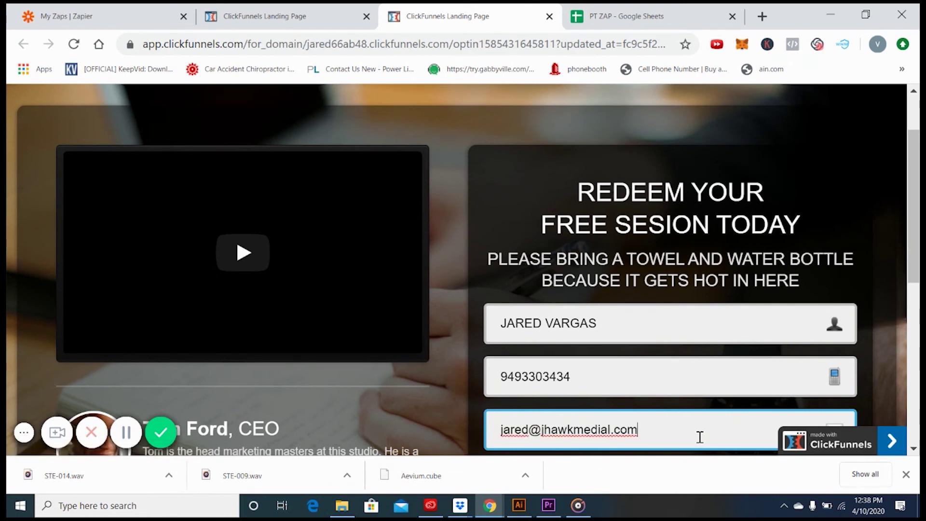
{"action": "left_click_drag", "start_coordinate": [658, 429], "coordinate": [481, 424]}
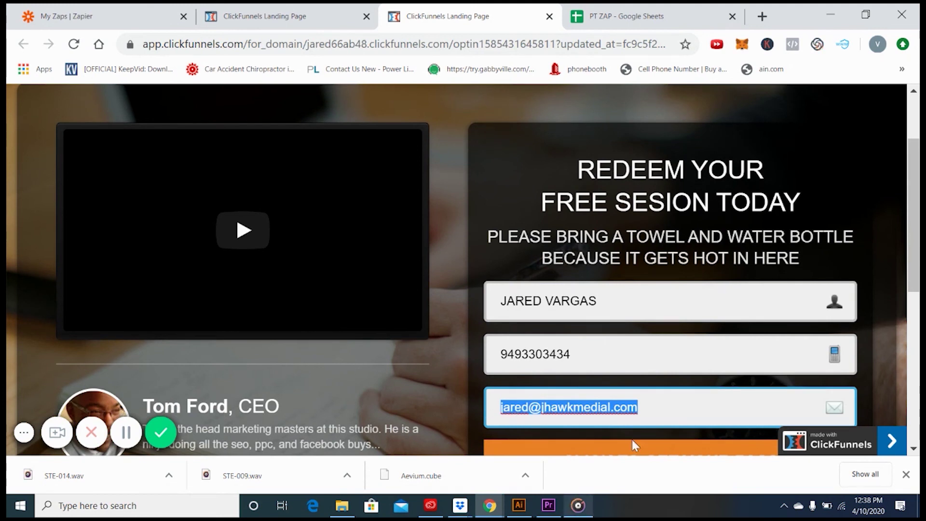
{"action": "scroll", "coordinate": [702, 288], "scroll_direction": "down", "scroll_amount": 3}
{"action": "left_click", "coordinate": [656, 312]}
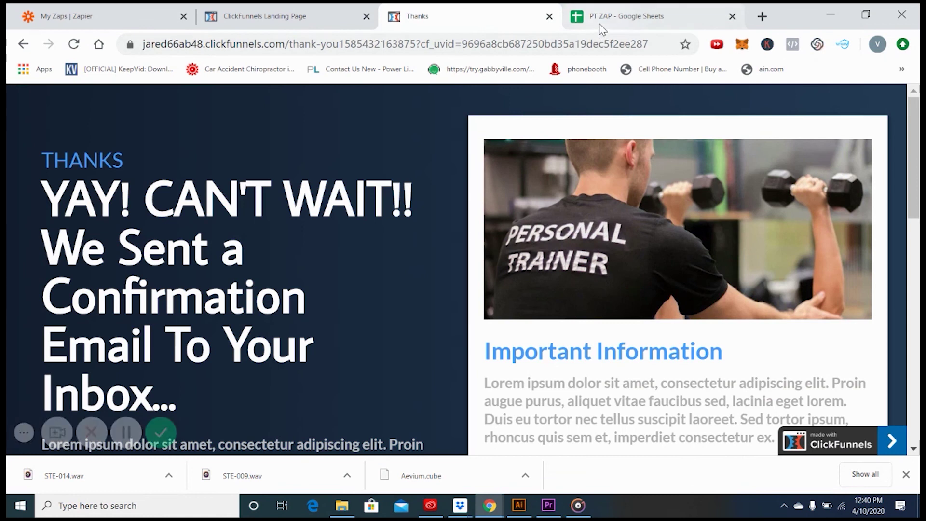
{"action": "left_click", "coordinate": [627, 16]}
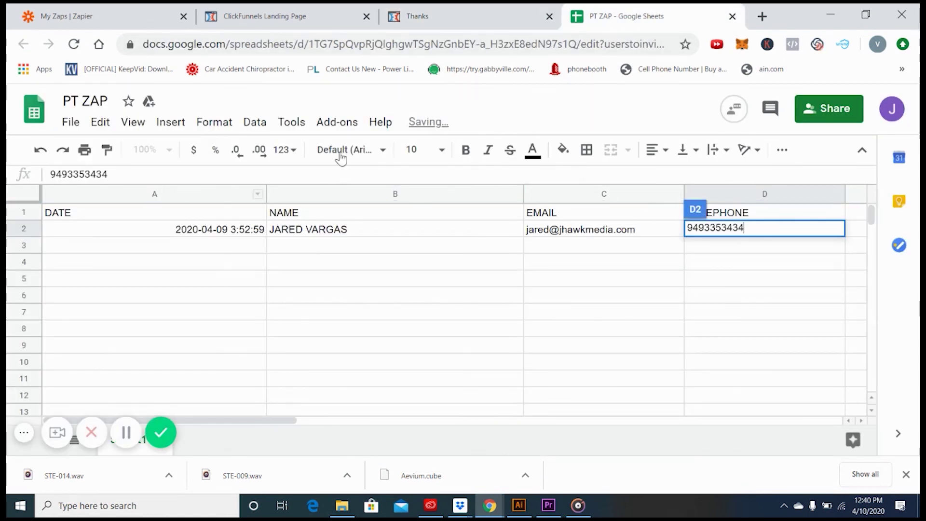
{"action": "left_click", "coordinate": [516, 16]}
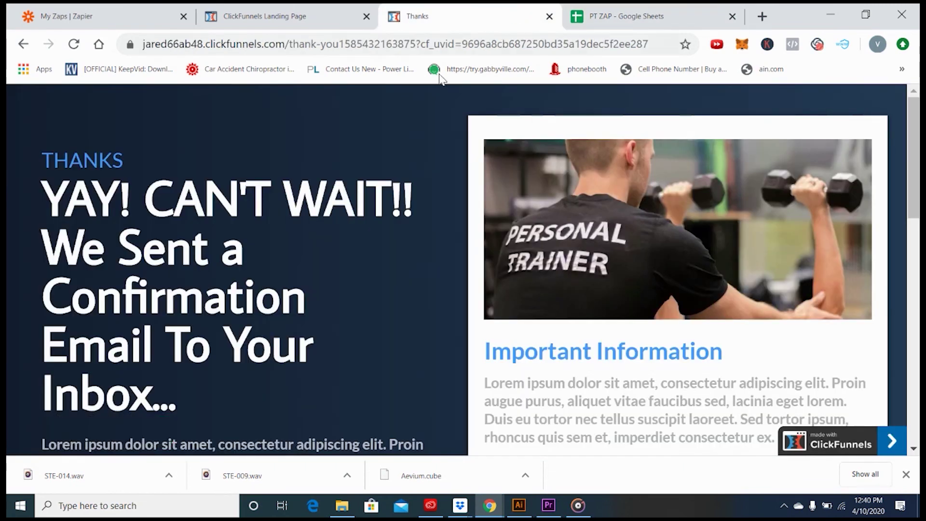
{"action": "left_click", "coordinate": [331, 19]}
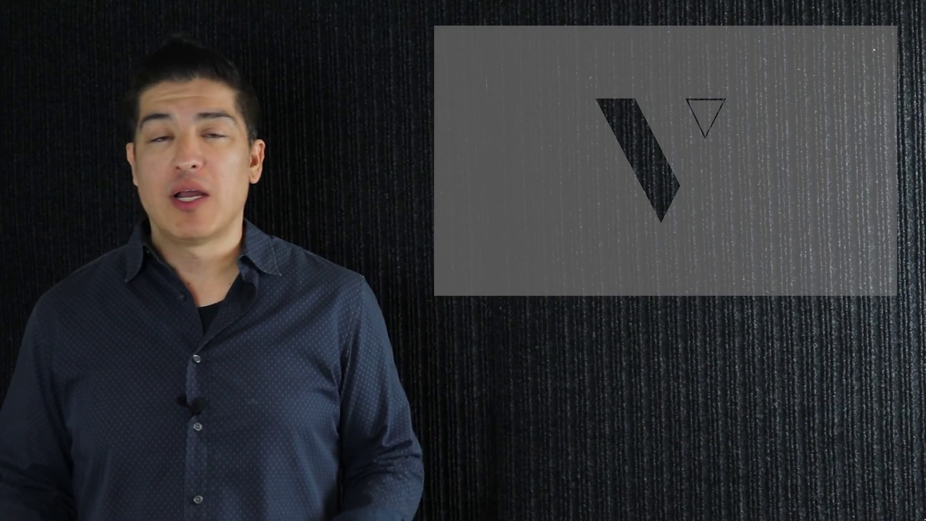